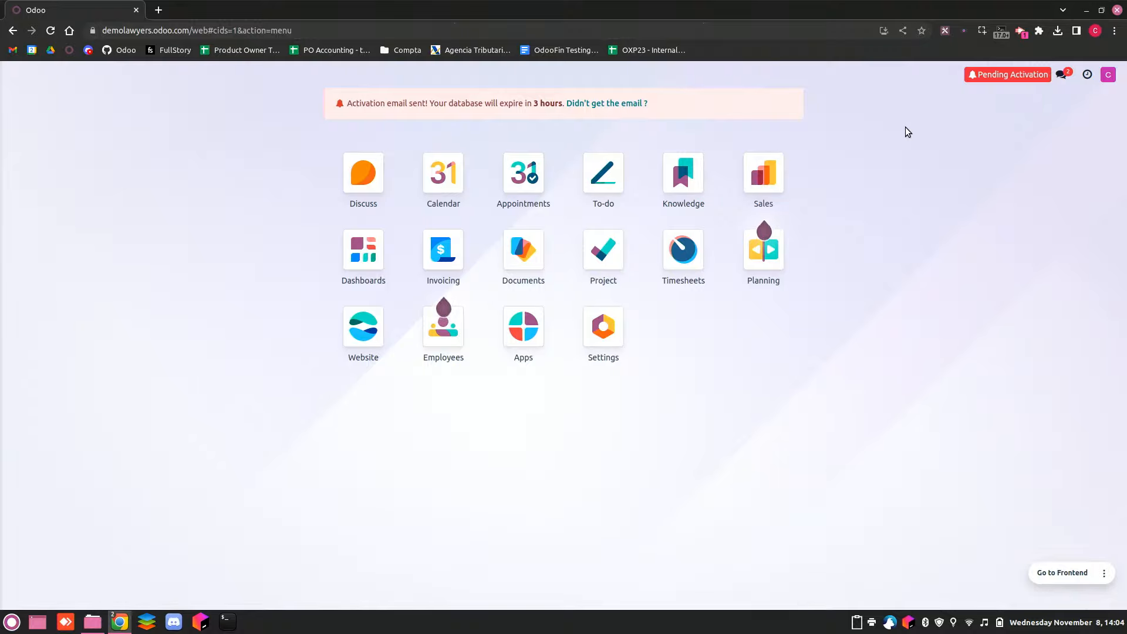
Open the Lawyer firms article in the Knowledge workspace and read through its business flows.
click(681, 174)
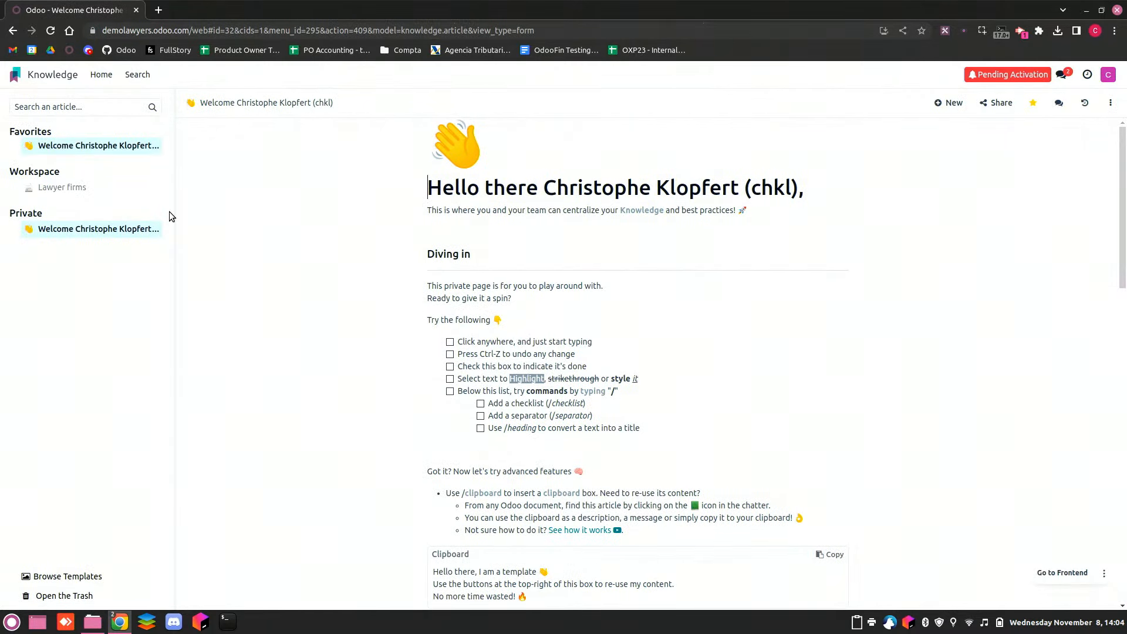
click(87, 192)
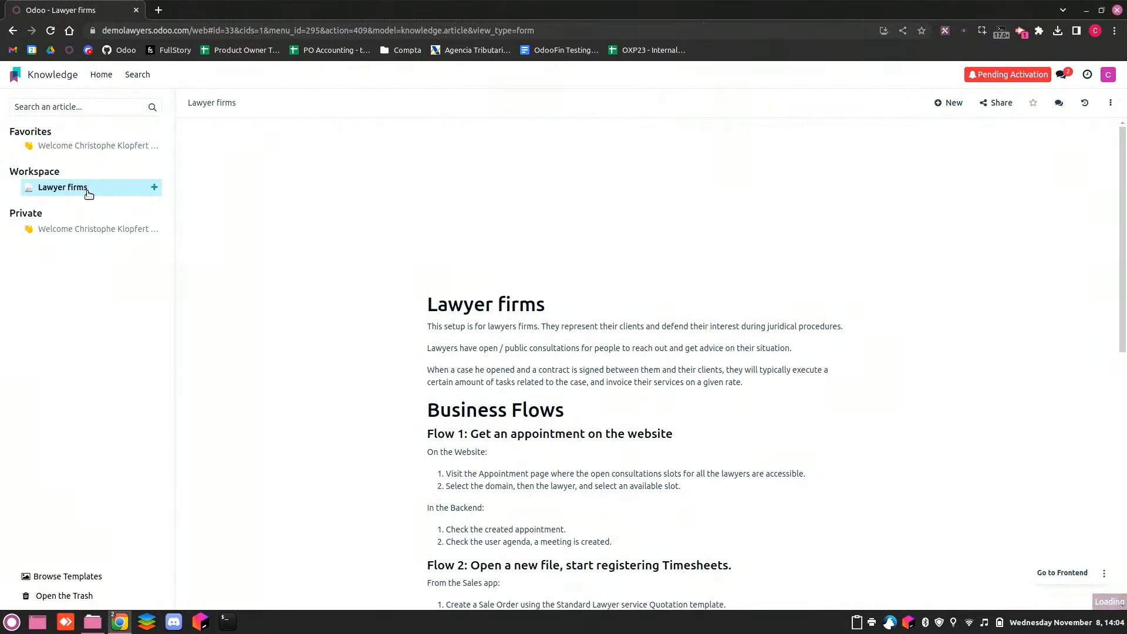
scroll(286, 377, down, 5)
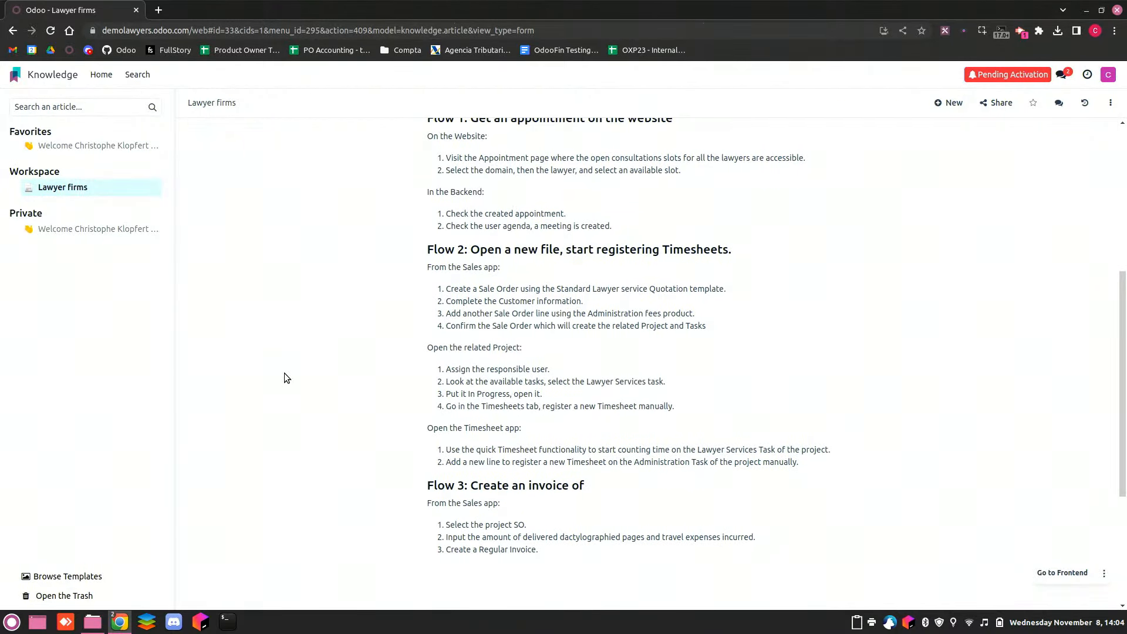
scroll(285, 377, up, 1)
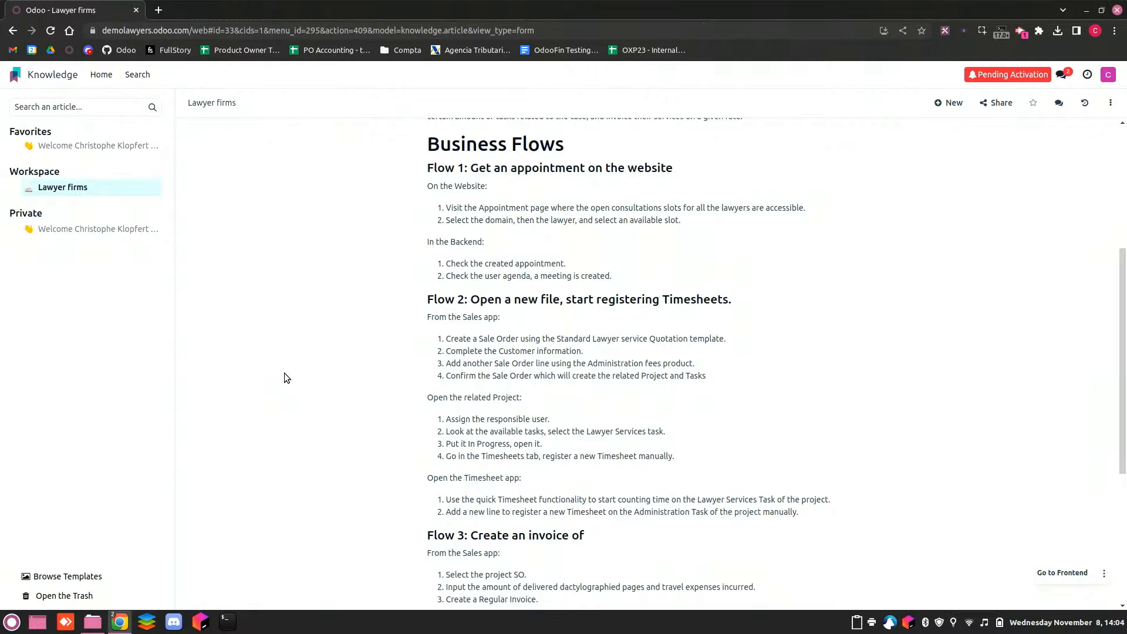
scroll(284, 372, up, 5)
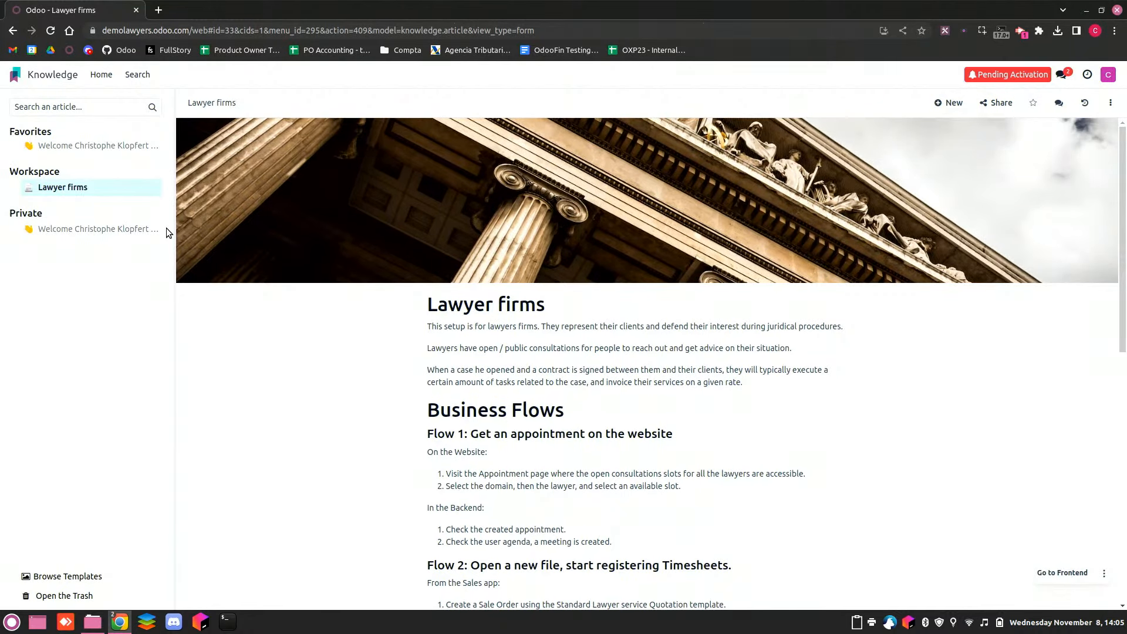
Go to the public website and look over the whole home page.
click(1062, 572)
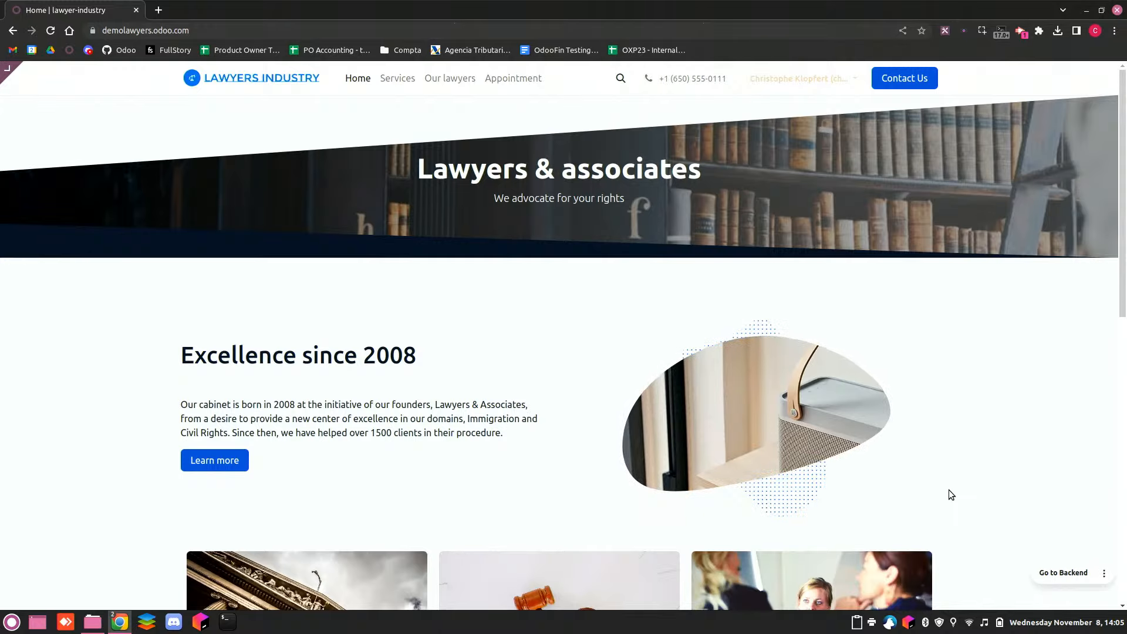
scroll(948, 490, down, 7)
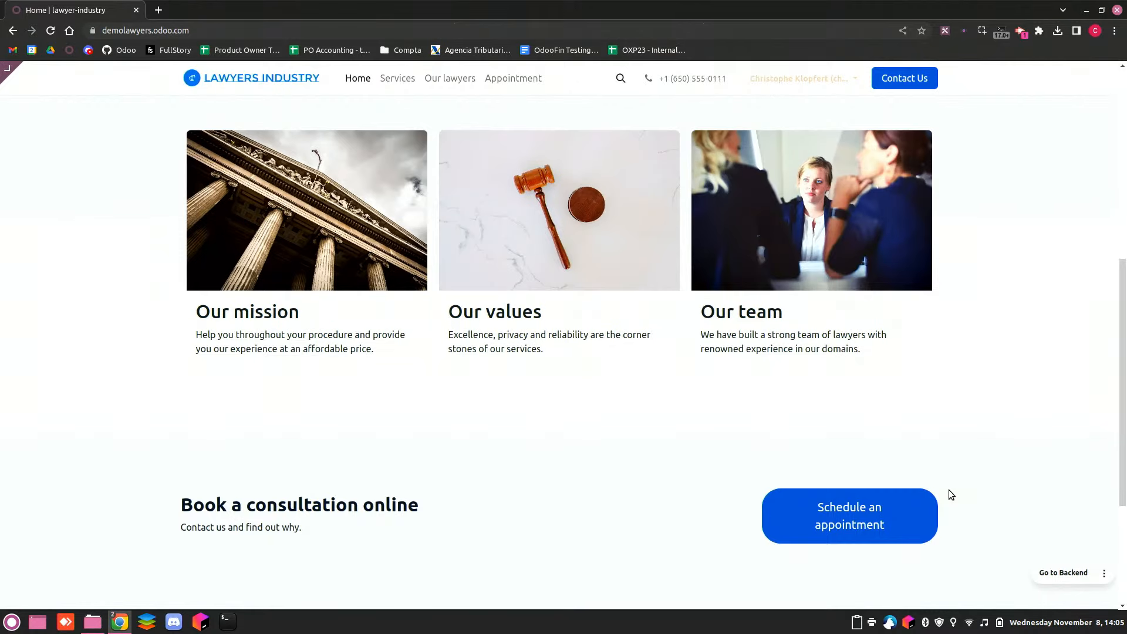
scroll(949, 491, up, 7)
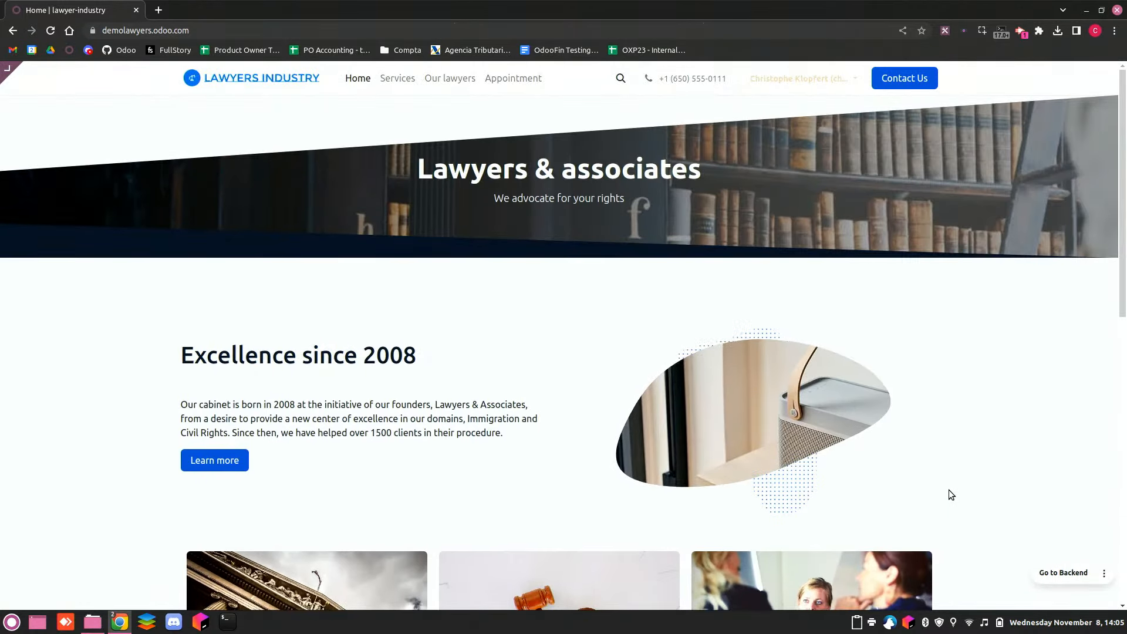
Open the home page for editing in the website editor and change the year in the "Excellence since" heading to 2022.
mouse_move(10, 68)
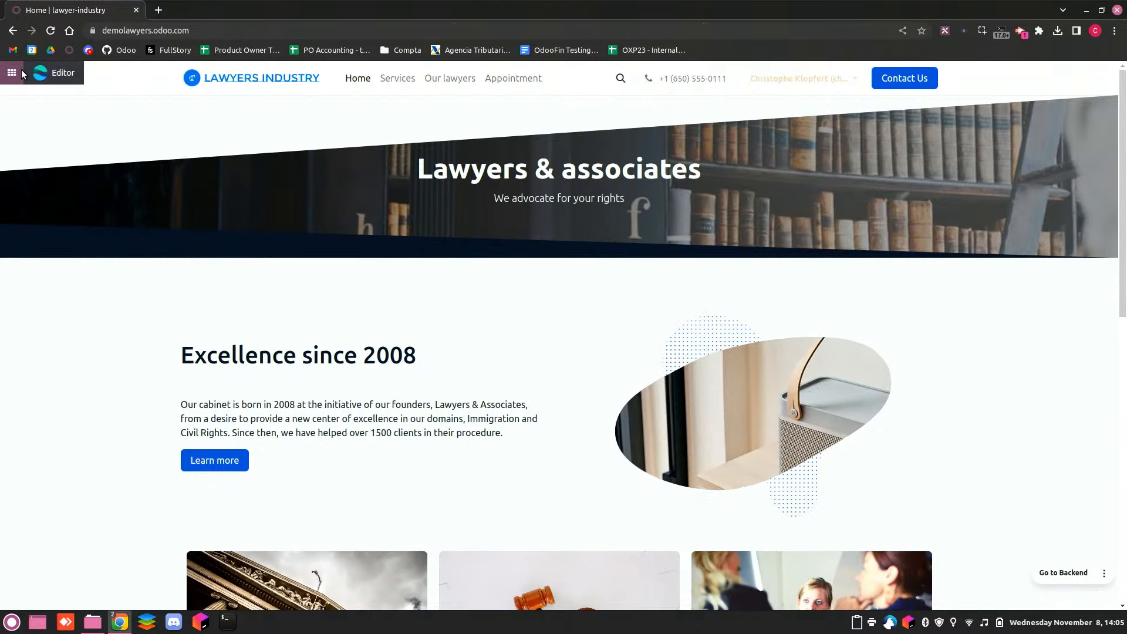
click(48, 77)
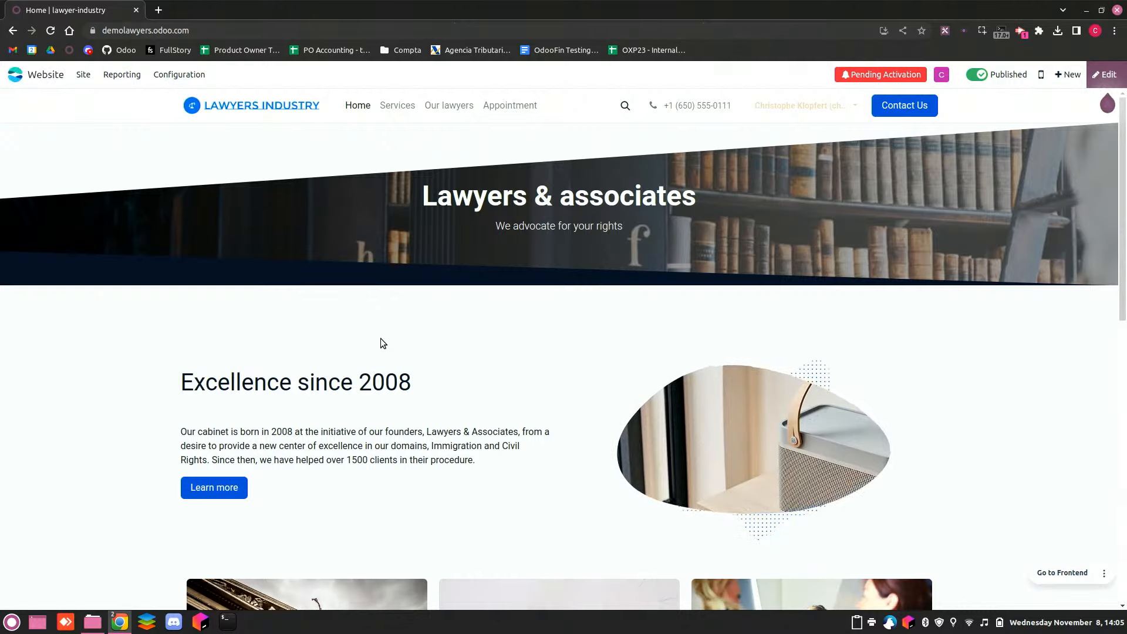
click(1108, 75)
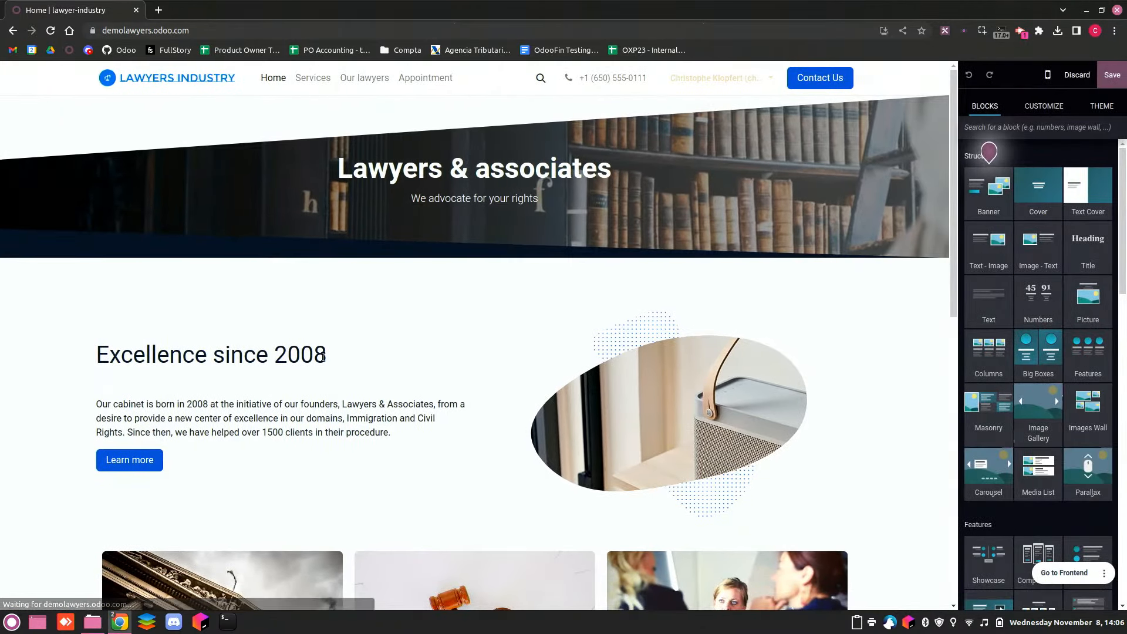
click(323, 356)
key(BackSpace)
key(BackSpace)
text(22)
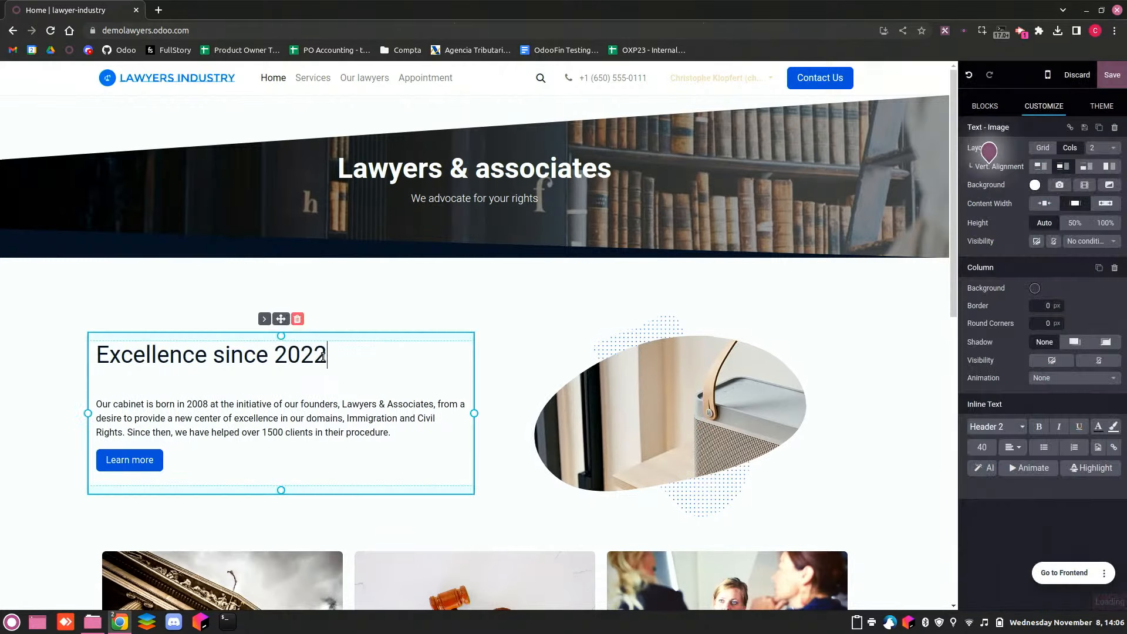
Add a Carousel block below the "Book a consultation online" section, just above the footer, and save the page.
click(509, 522)
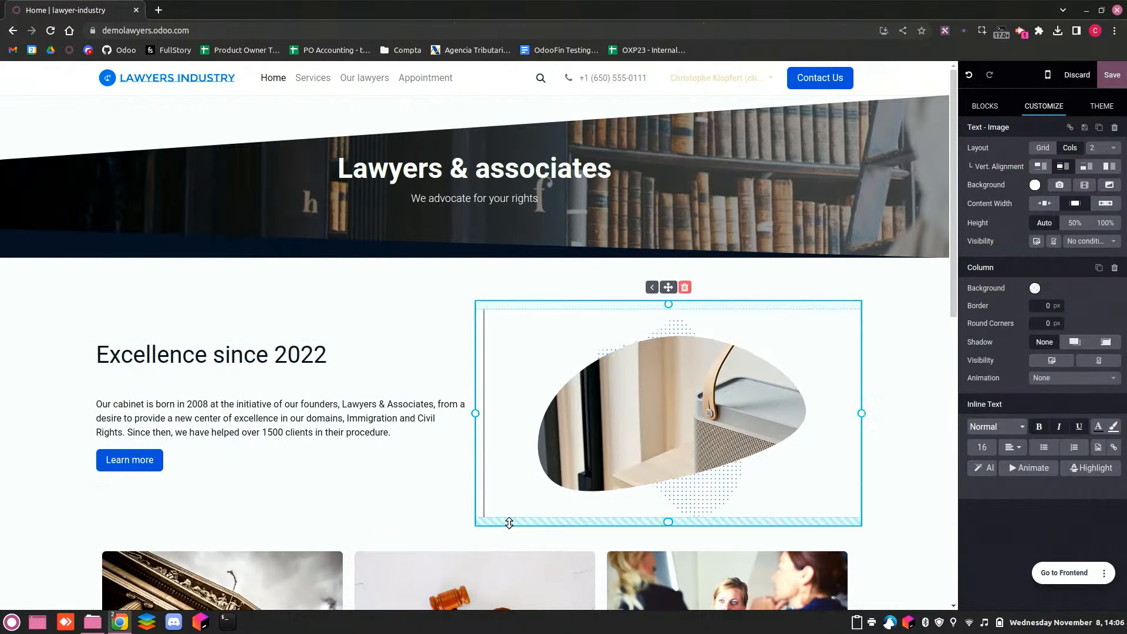
click(987, 108)
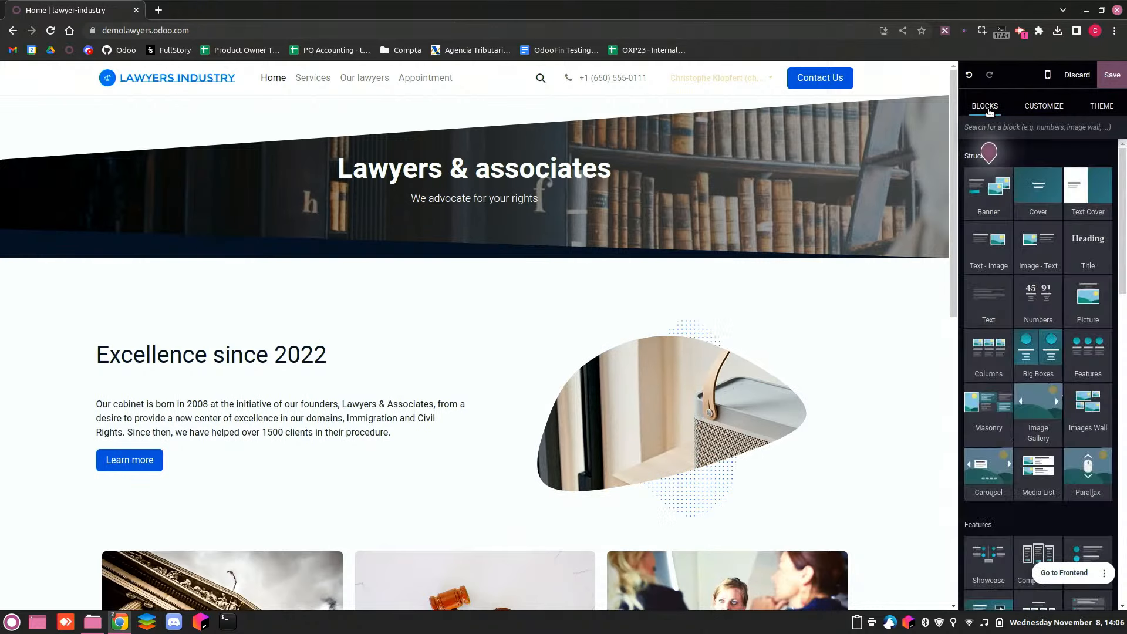
scroll(876, 461, down, 15)
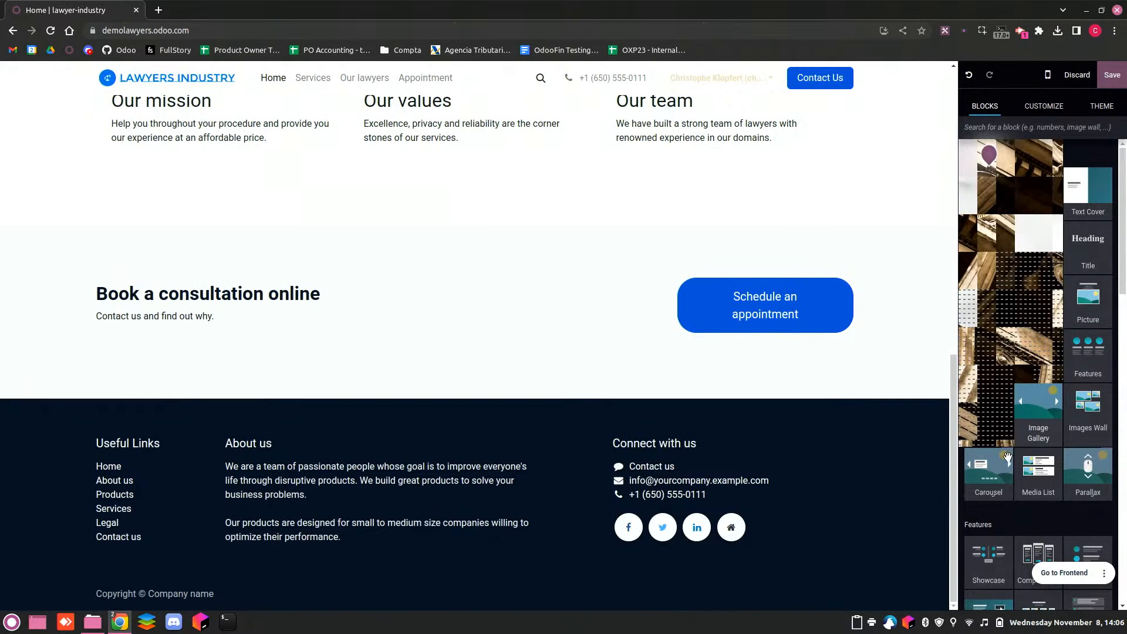
drag(1008, 457, 584, 396)
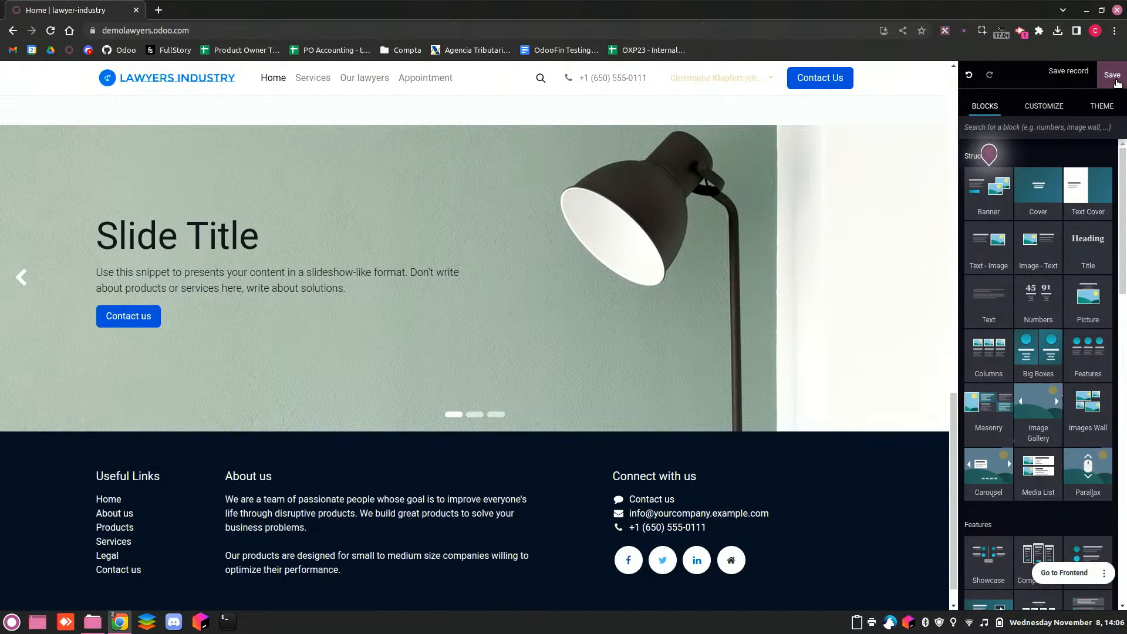
click(1116, 81)
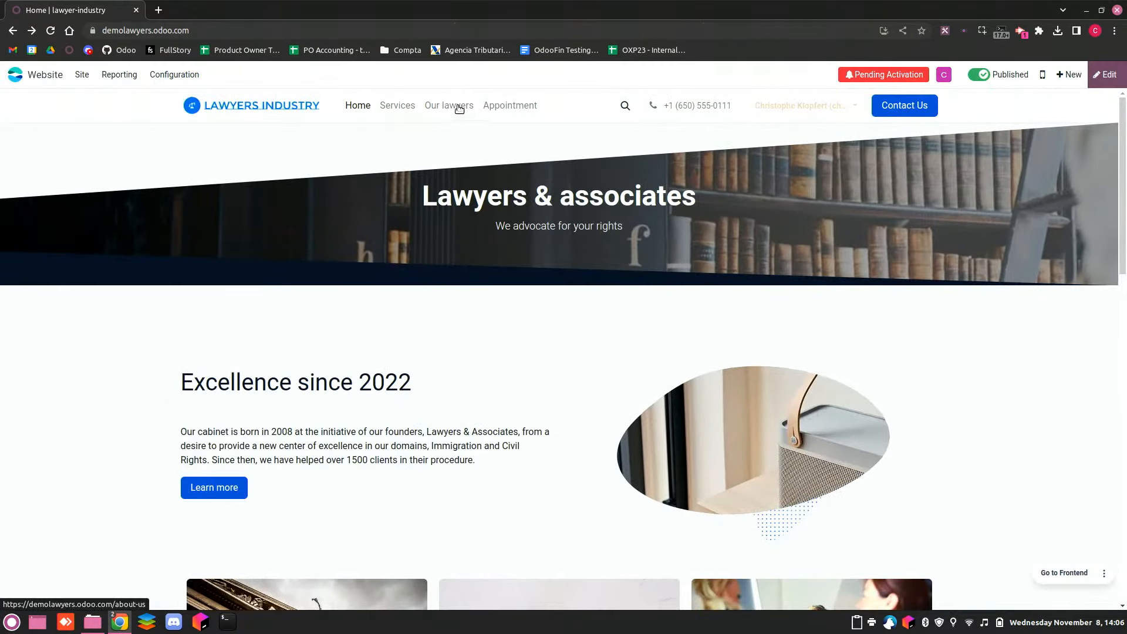
Review the website's Services, Our lawyers and Appointment pages.
click(402, 107)
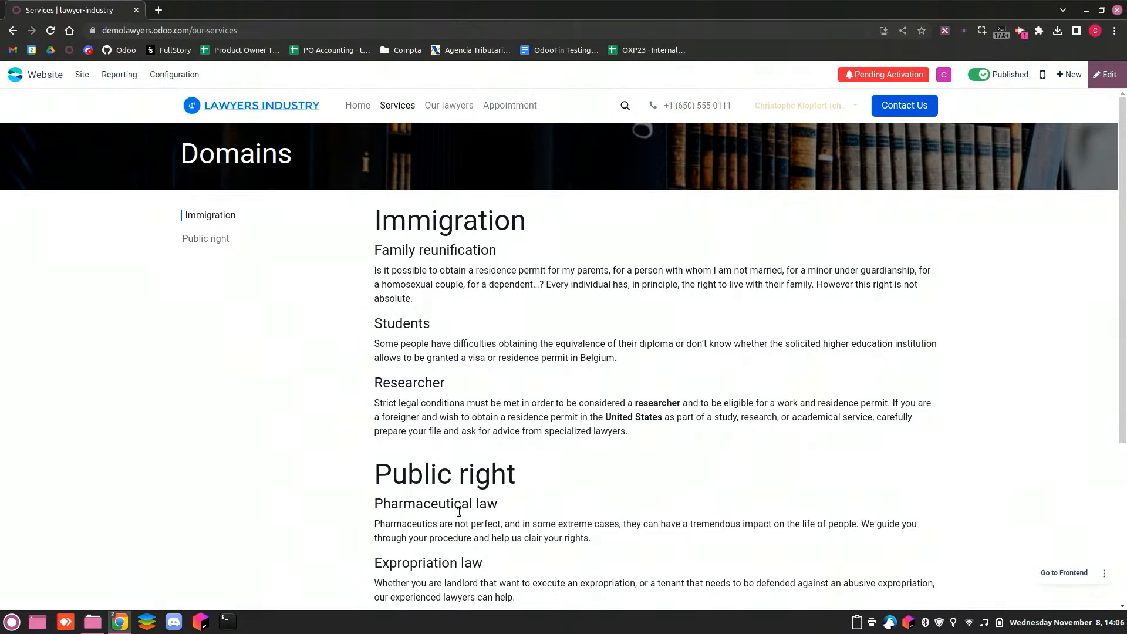
click(463, 109)
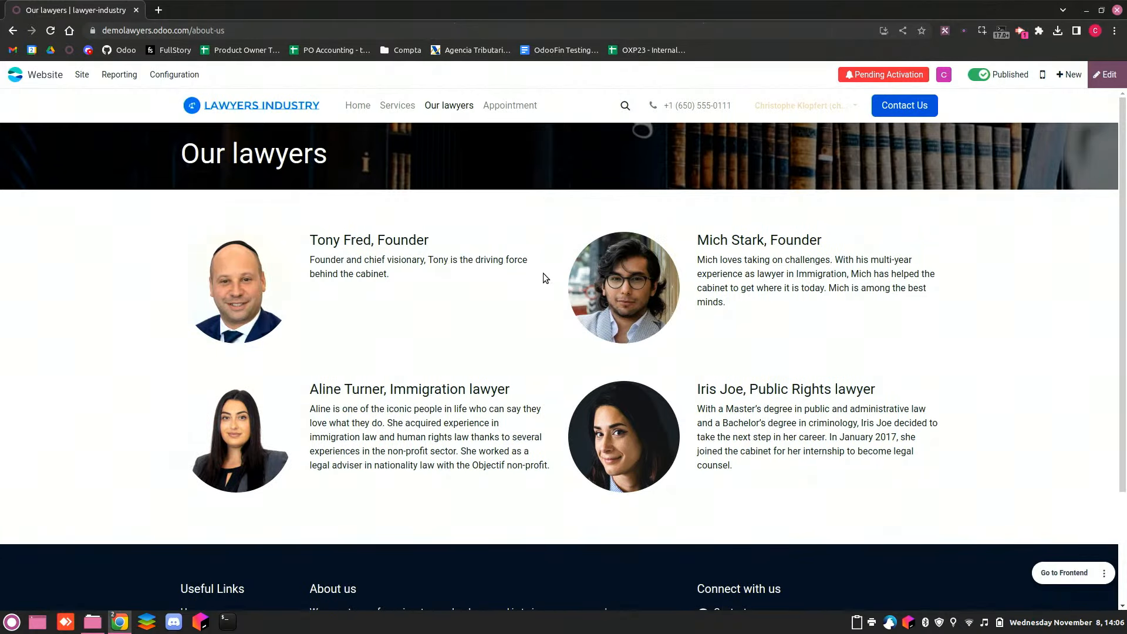
click(515, 109)
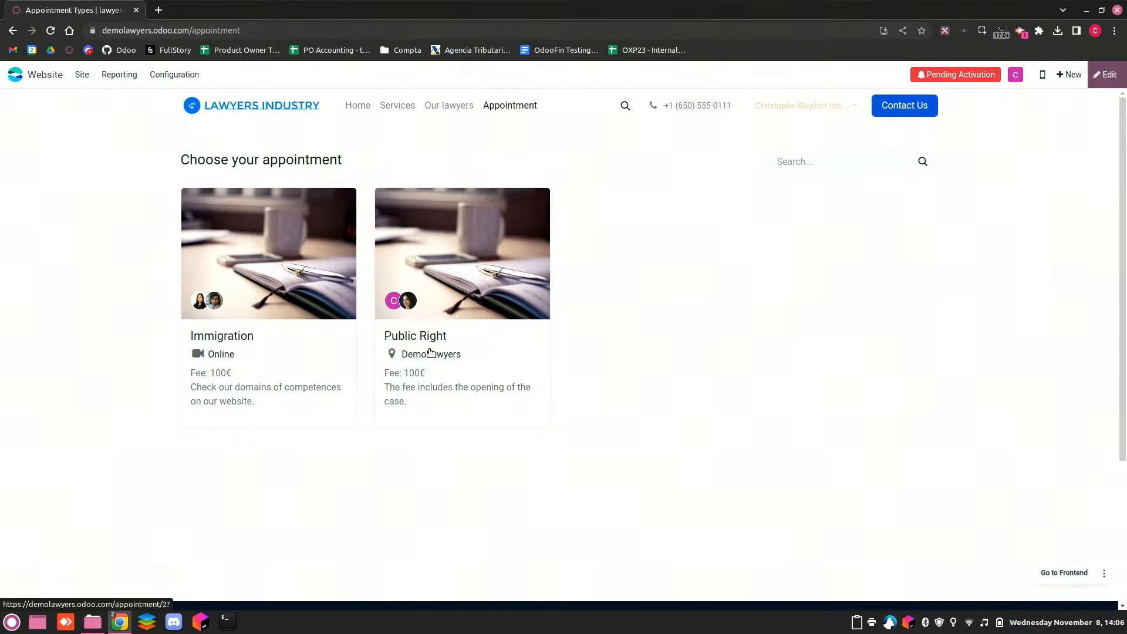
Copy the site's base address, demolawyers.odoo.com, and load it in a new incognito window as an anonymous visitor.
drag(190, 28, 51, 27)
key(ctrl+c)
key(ctrl+shift+n)
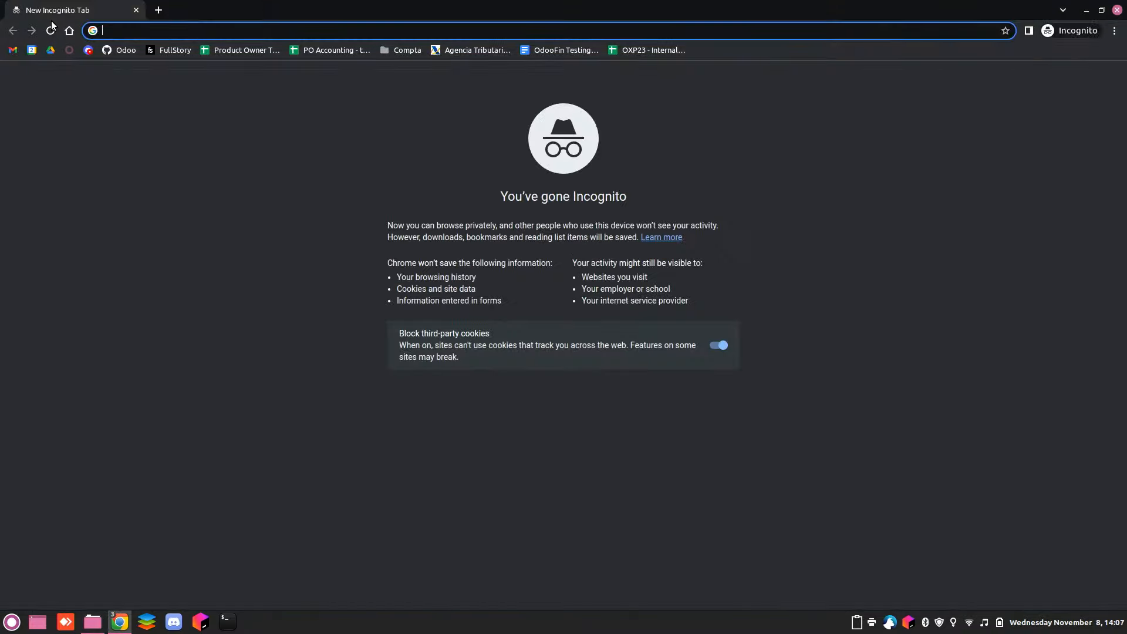
key(ctrl+v)
key(Return)
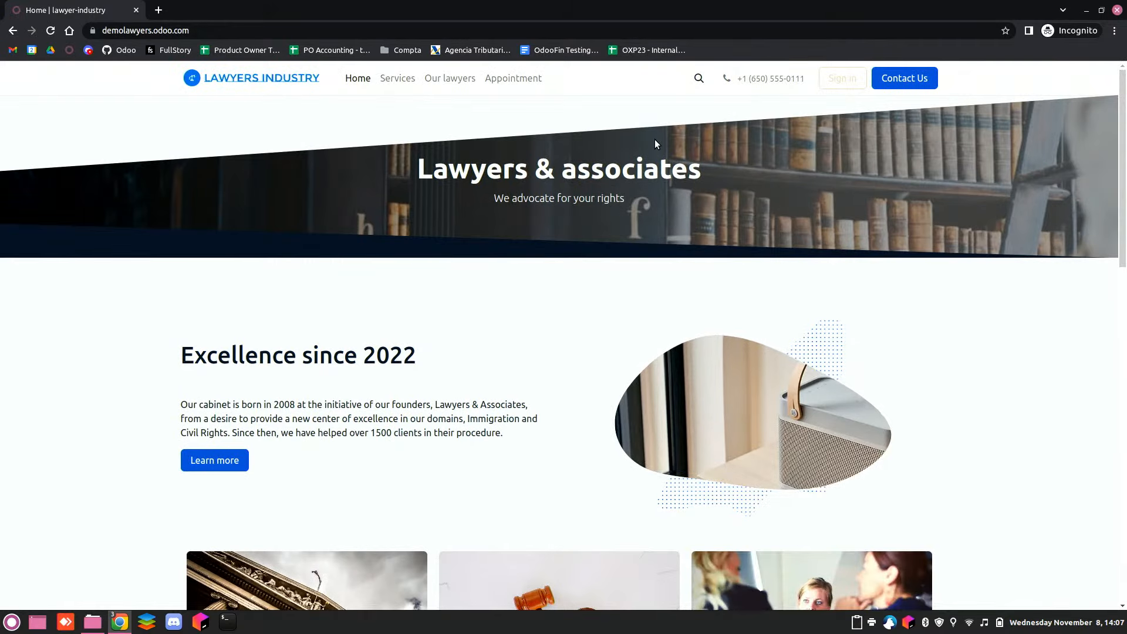
Choose a Public Right appointment with the operator who has no photo, on Friday, November 10, 2023 at 10:00 AM.
click(506, 78)
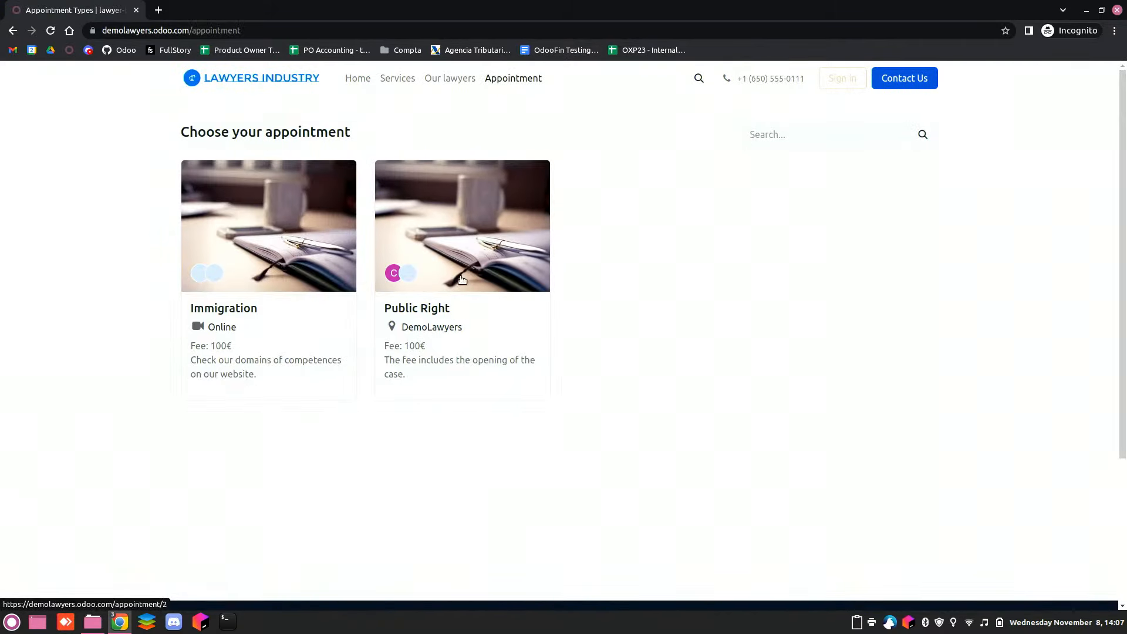
click(435, 316)
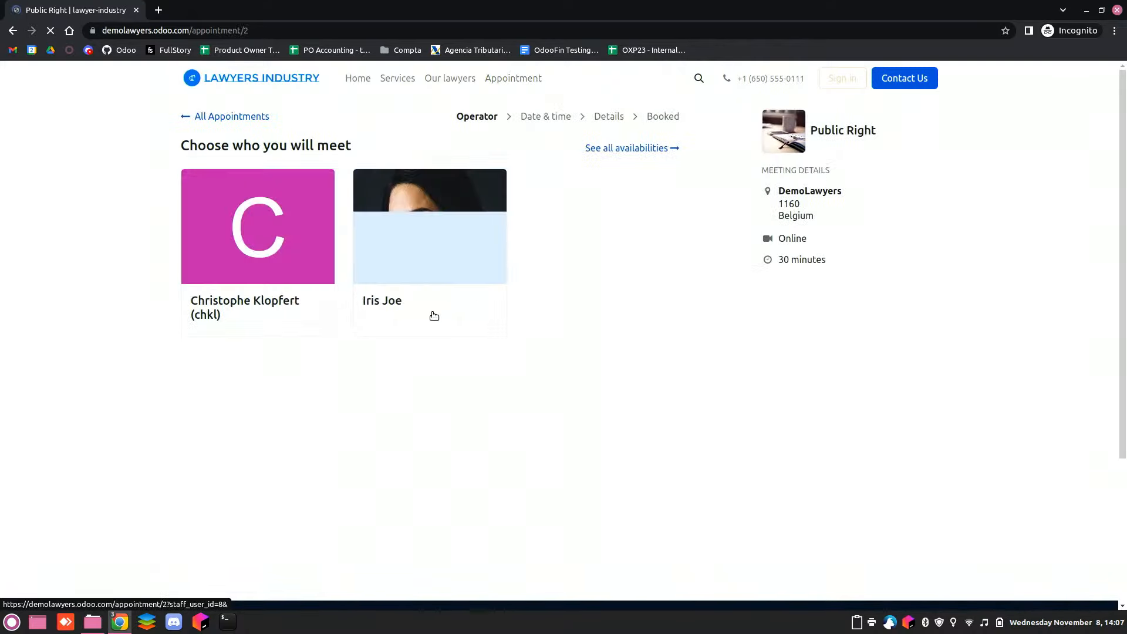
click(278, 268)
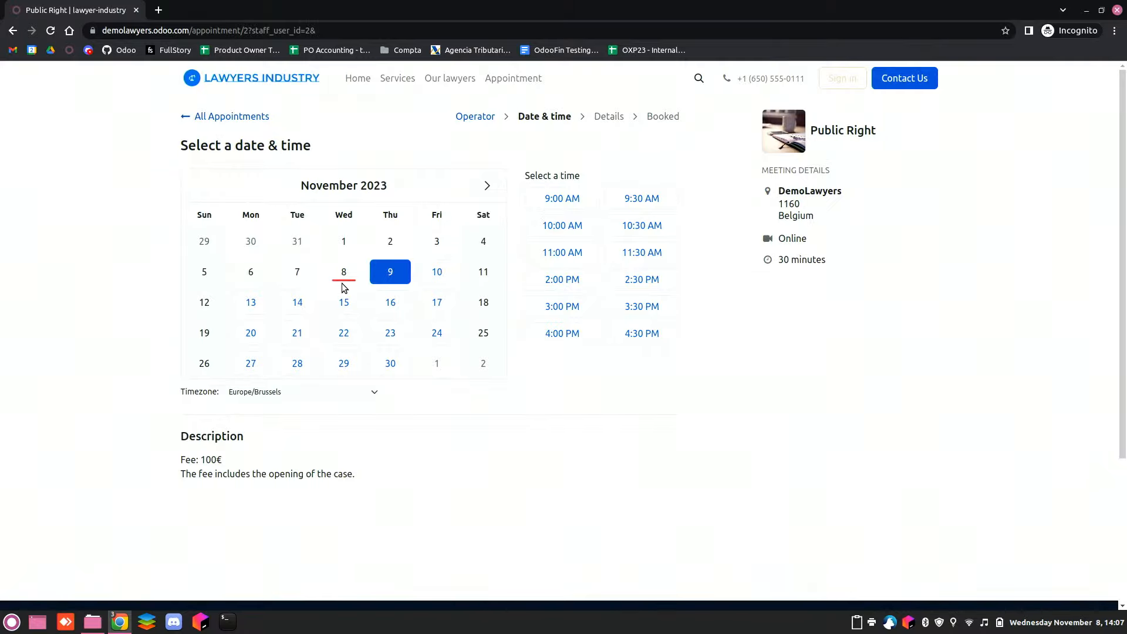
click(438, 278)
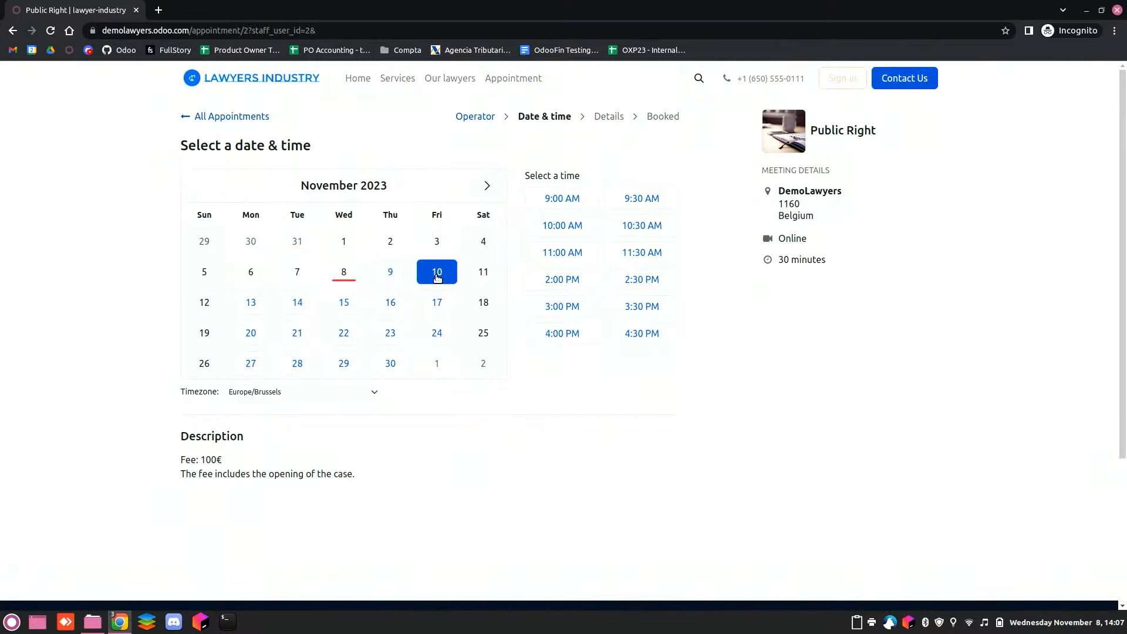
click(579, 233)
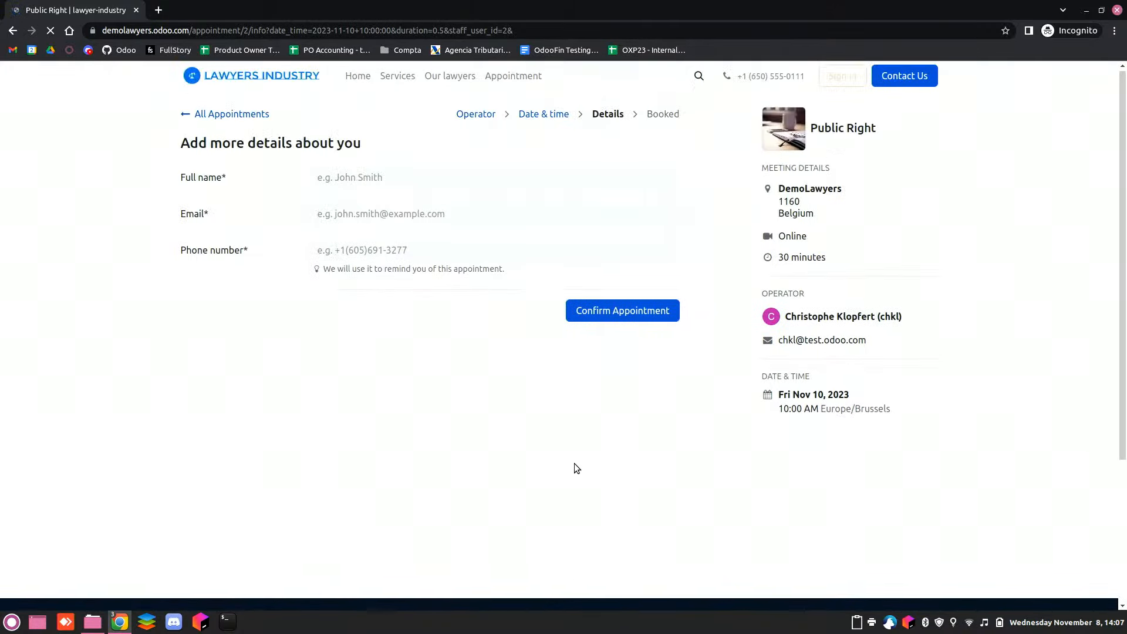
Fill in the visitor's full name, email and phone number, and confirm the appointment.
click(441, 175)
text(J)
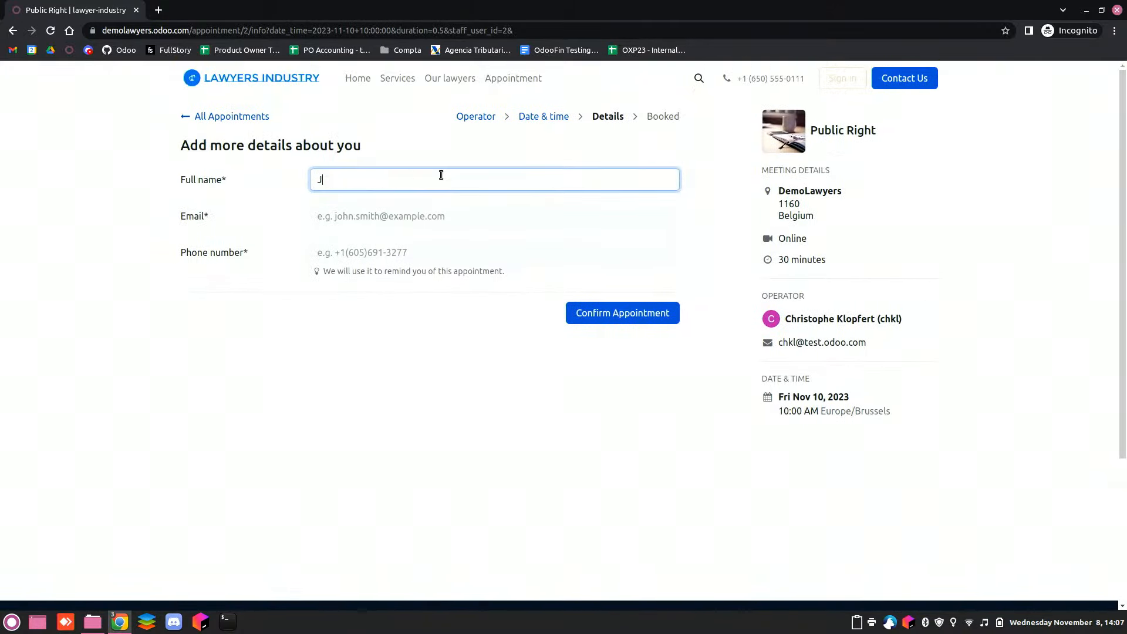
text(ohn Smith)
key(Tab)
text(john.s)
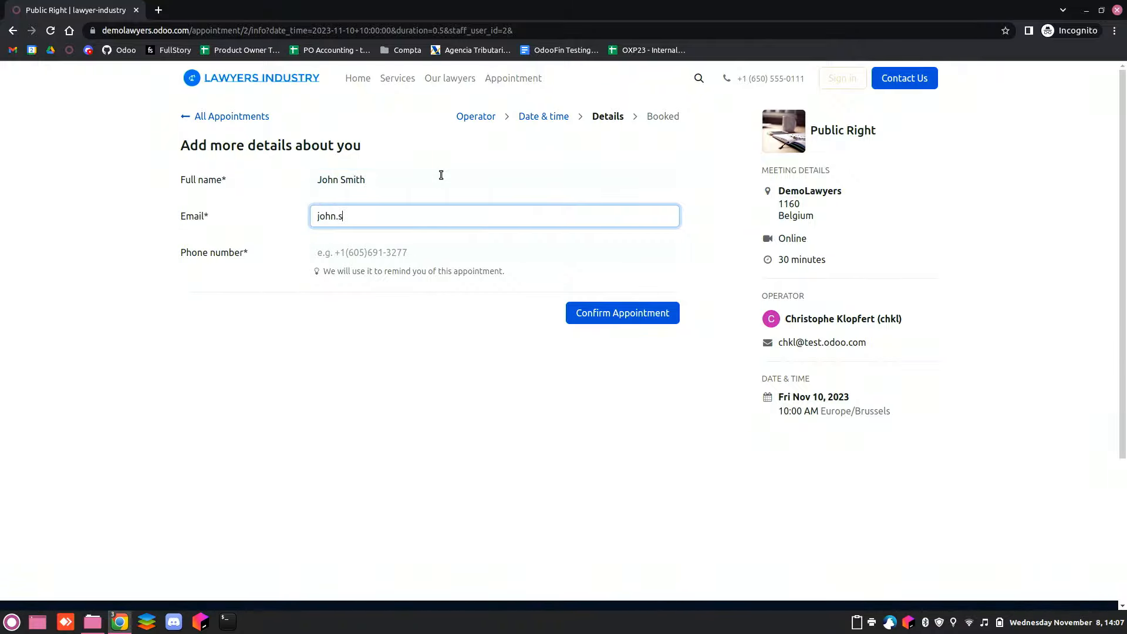
text(mith@)
text(test.odoo.com)
key(Tab)
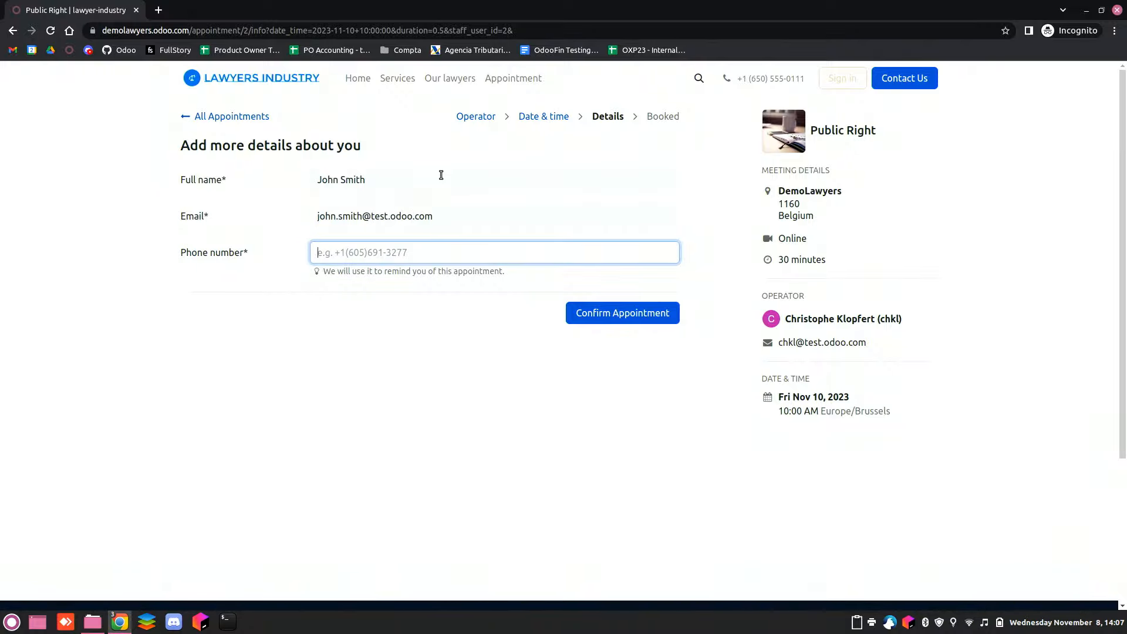
text(+329876789)
click(625, 314)
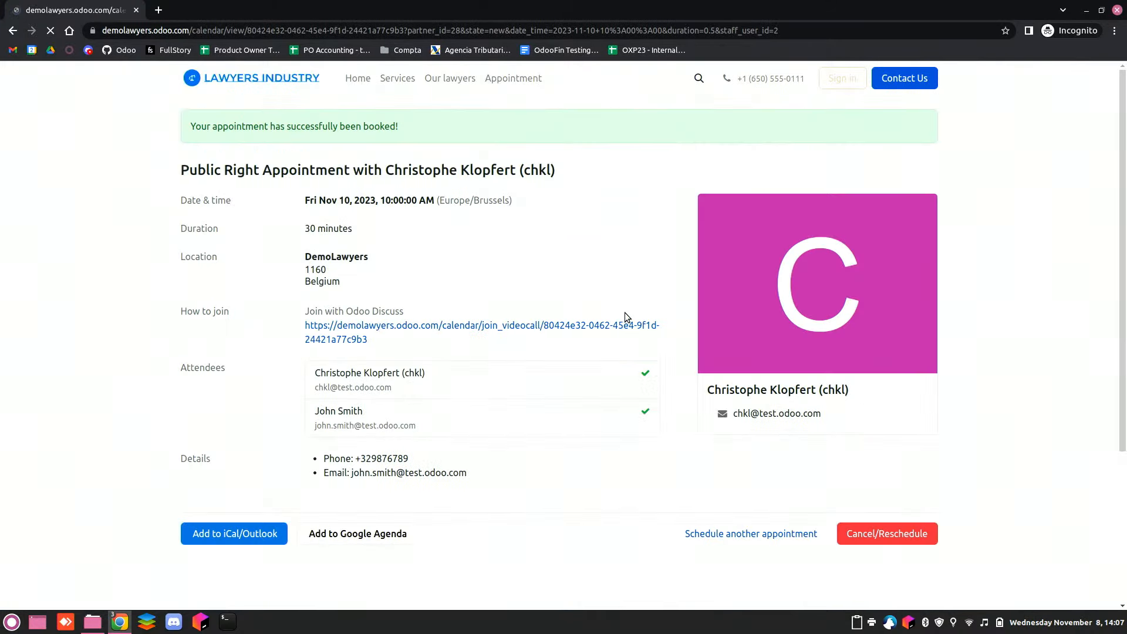
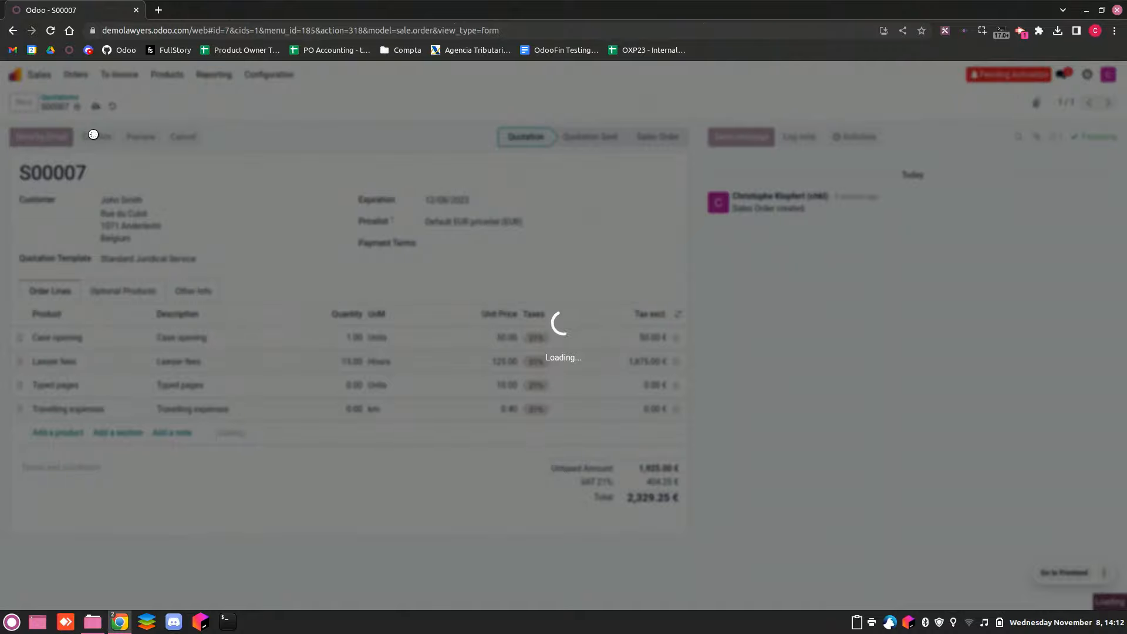
click(970, 623)
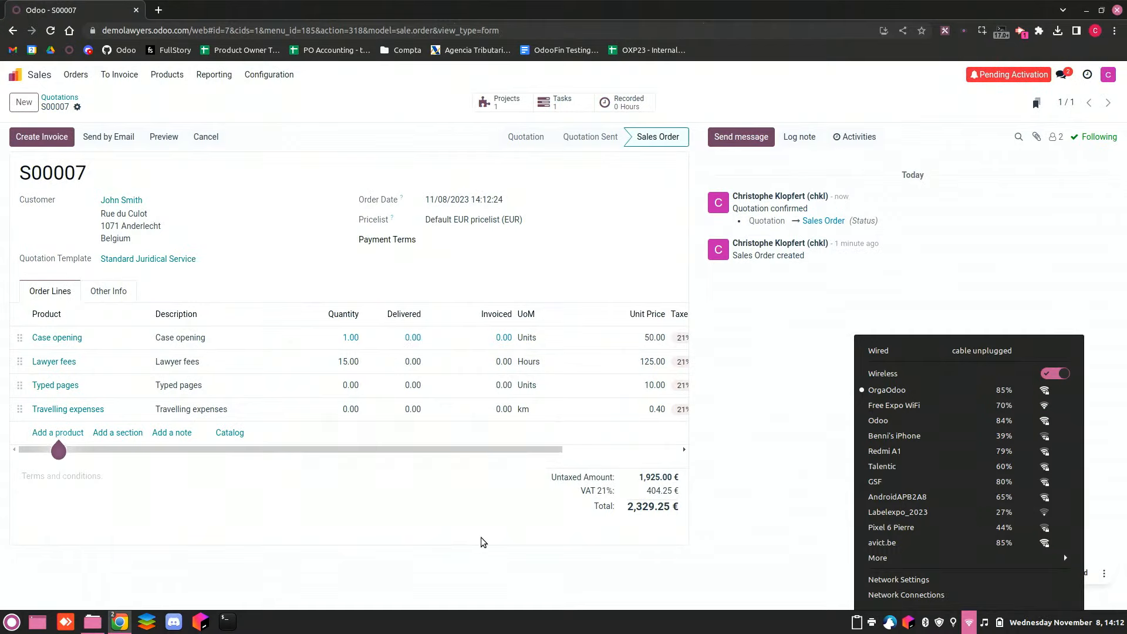
click(481, 537)
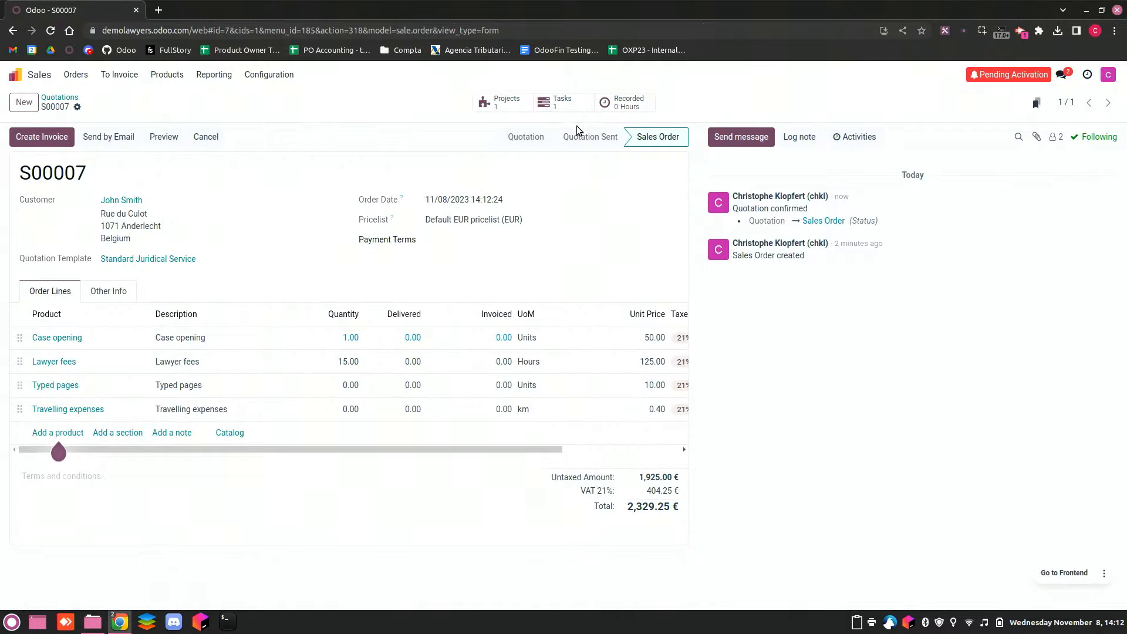
Open the project linked to the confirmed sales order.
click(491, 106)
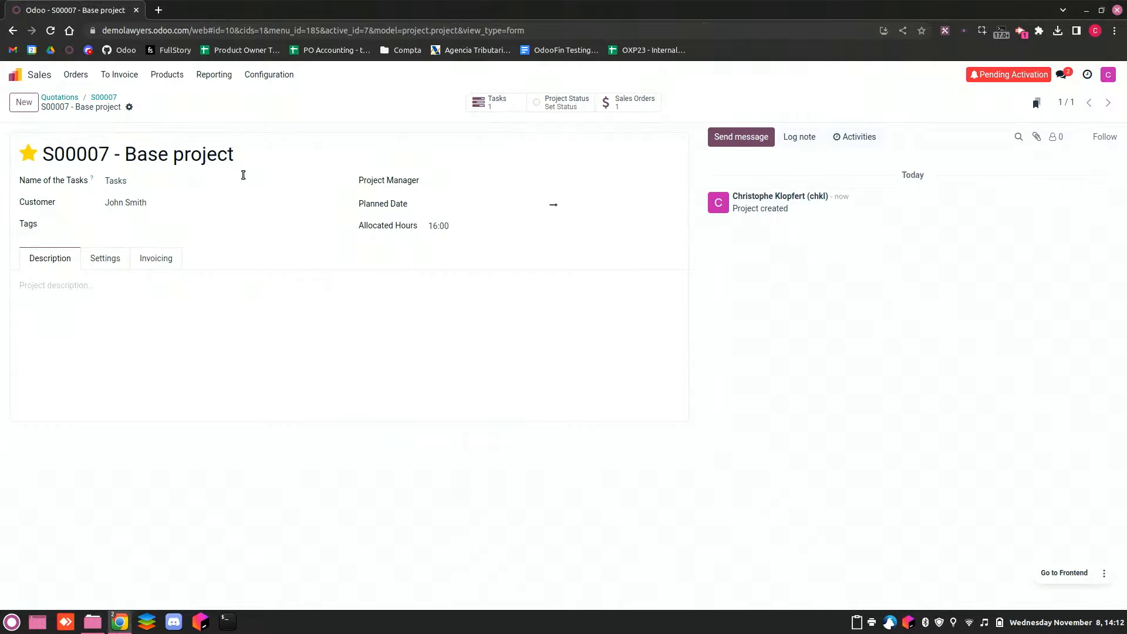
Rename the project to "S00007 - " plus the customer's full name and "Family Reunion", set the logged-in user as project manager, and save.
drag(237, 155, 126, 154)
text(John S)
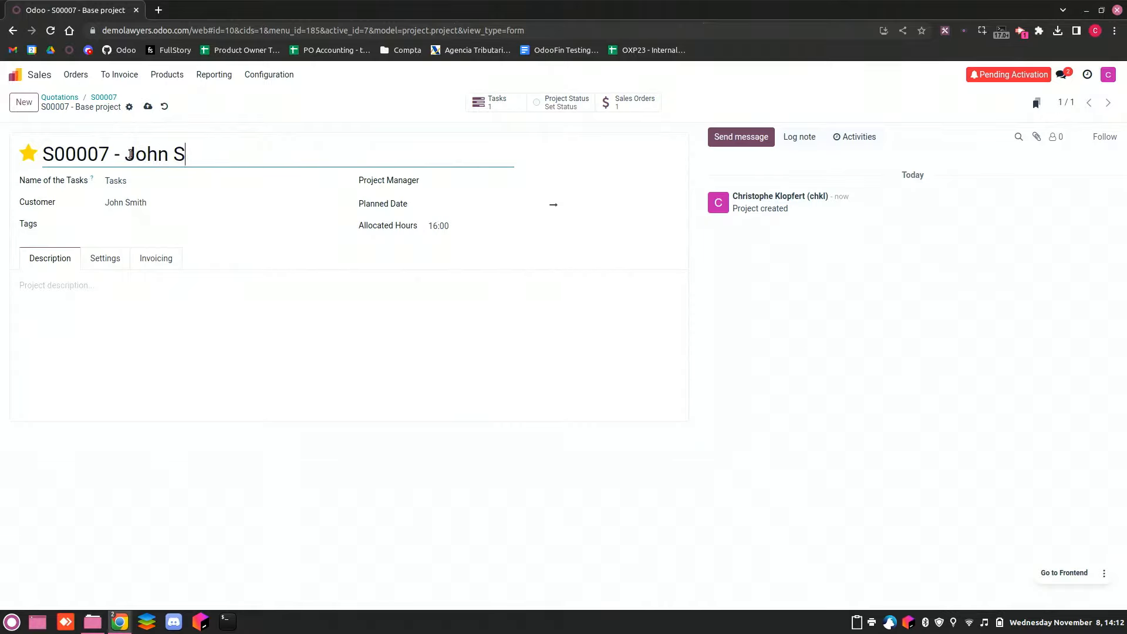
text(Mith Family )
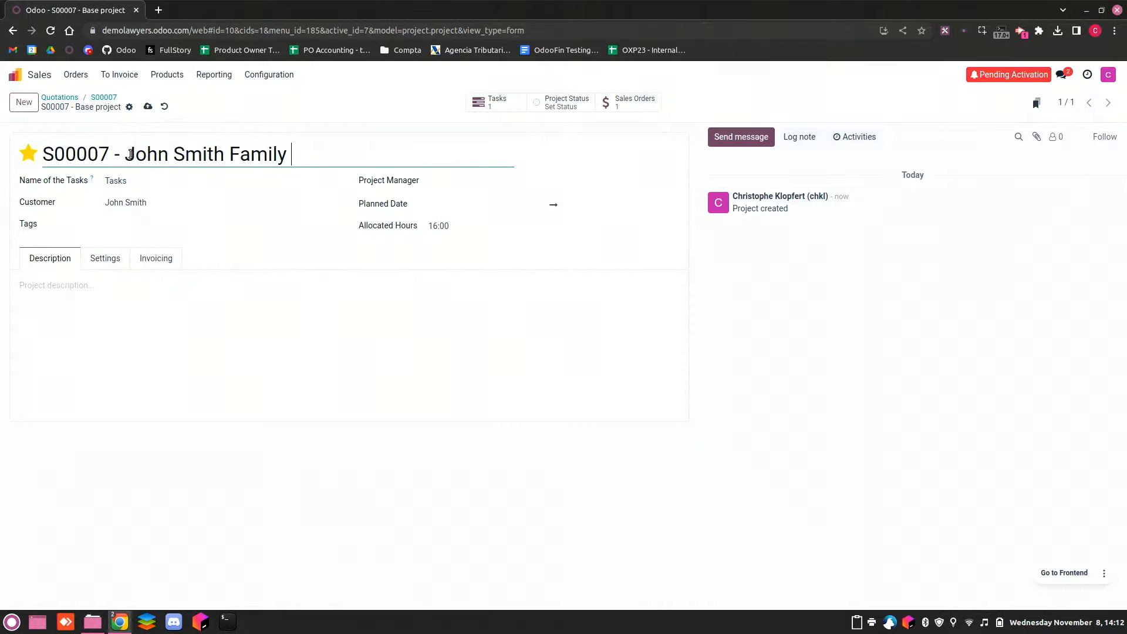
text(Reunion)
click(439, 180)
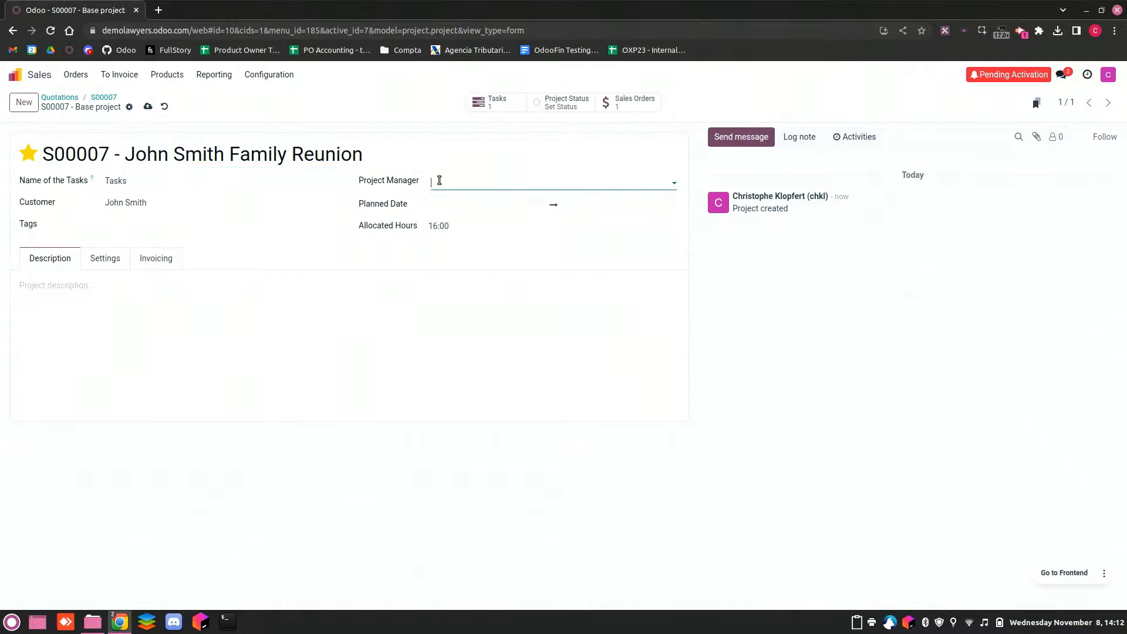
click(444, 200)
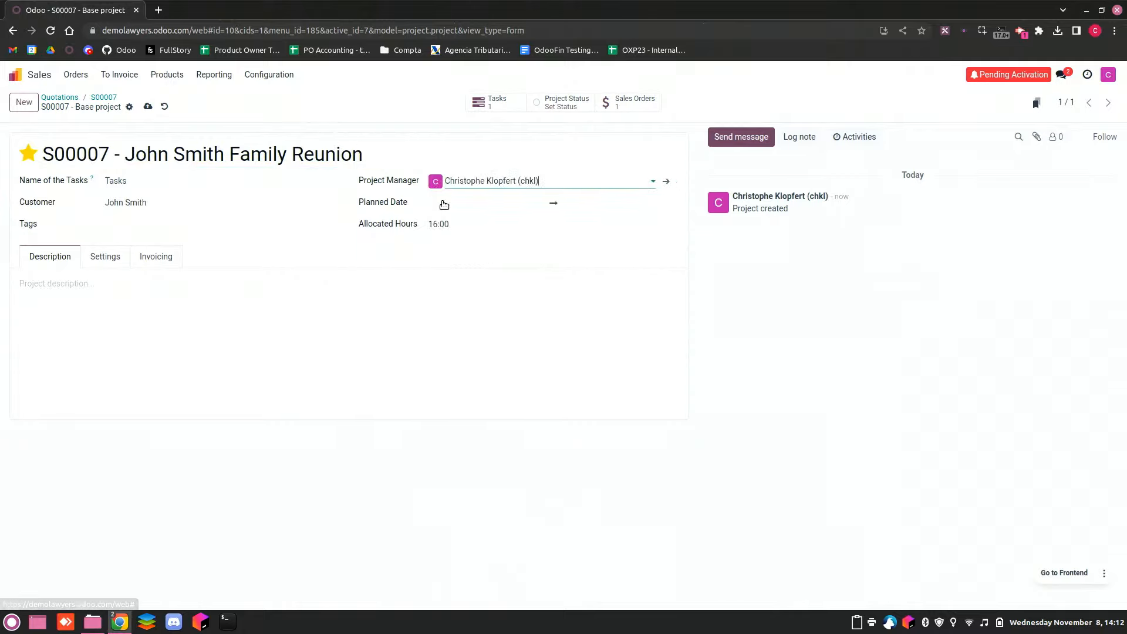
click(148, 107)
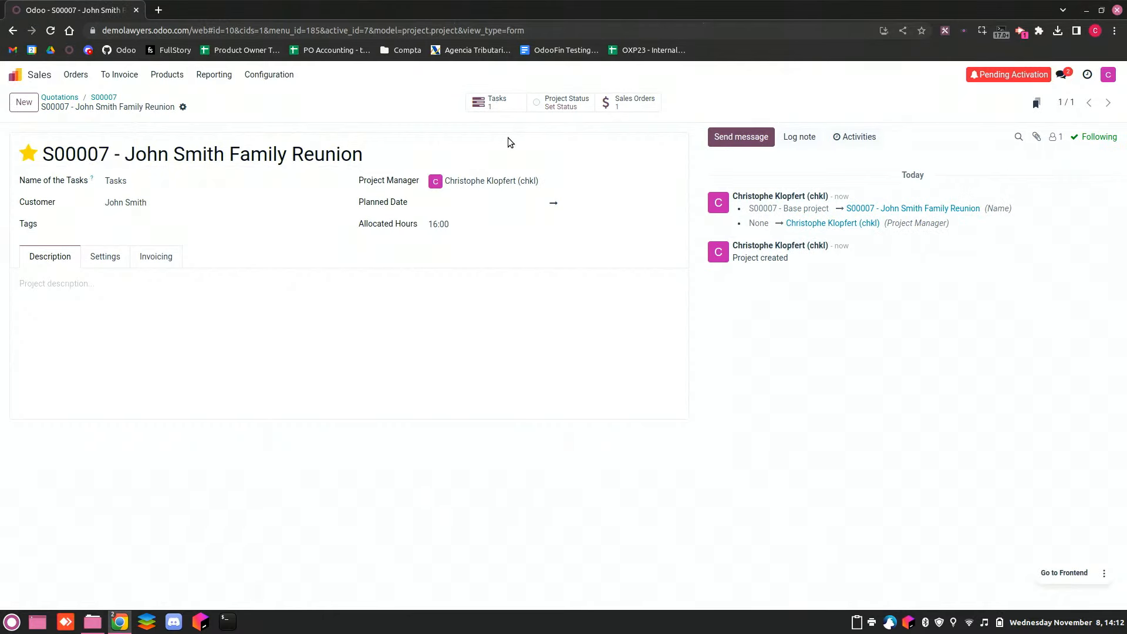
Open the Lawyer fees task from the project's sales order, assign it to the logged-in user, and save.
click(623, 106)
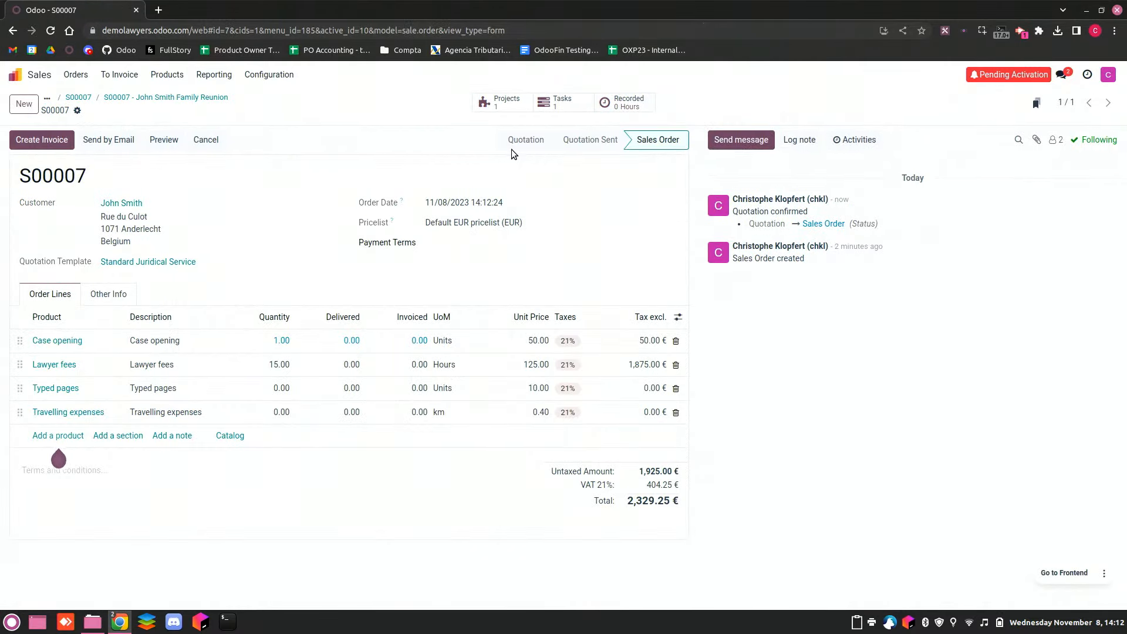
click(562, 102)
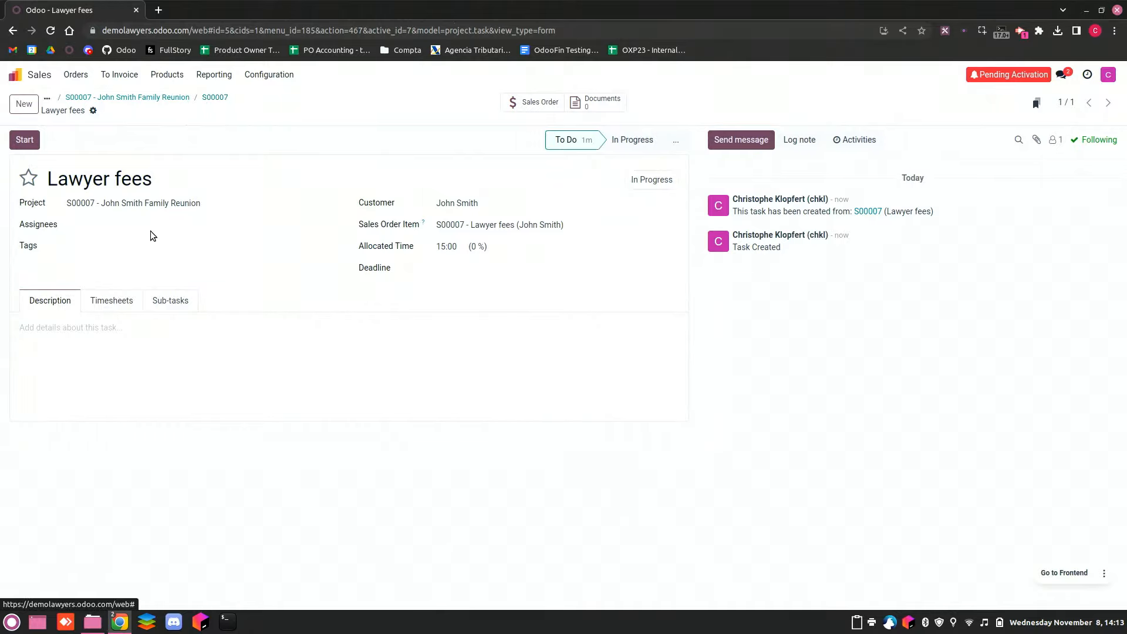
click(210, 224)
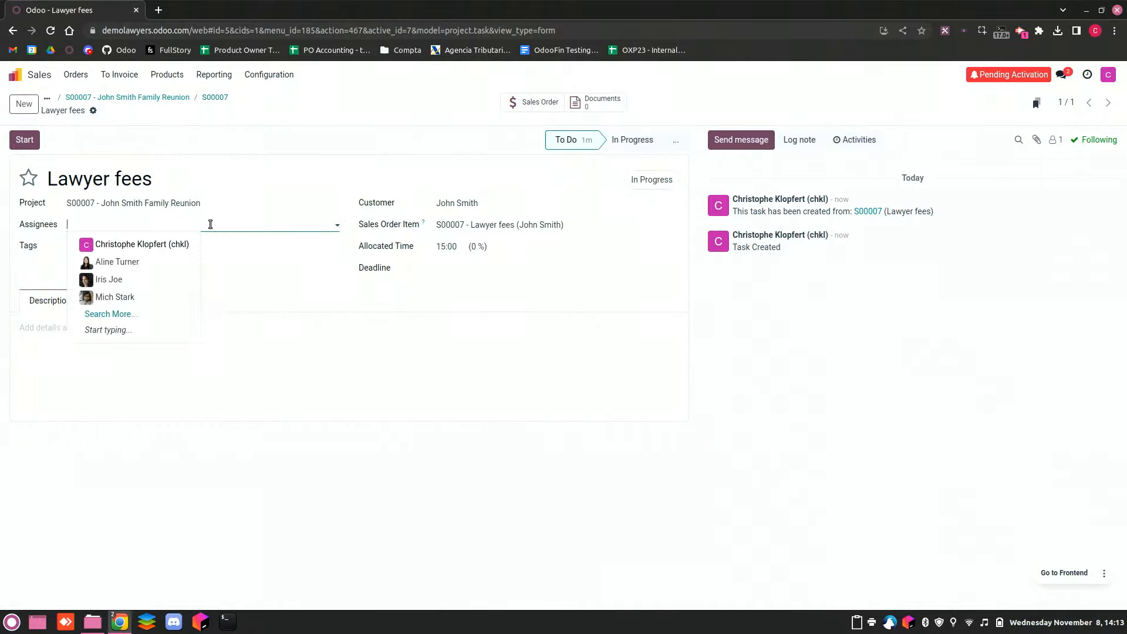
click(178, 243)
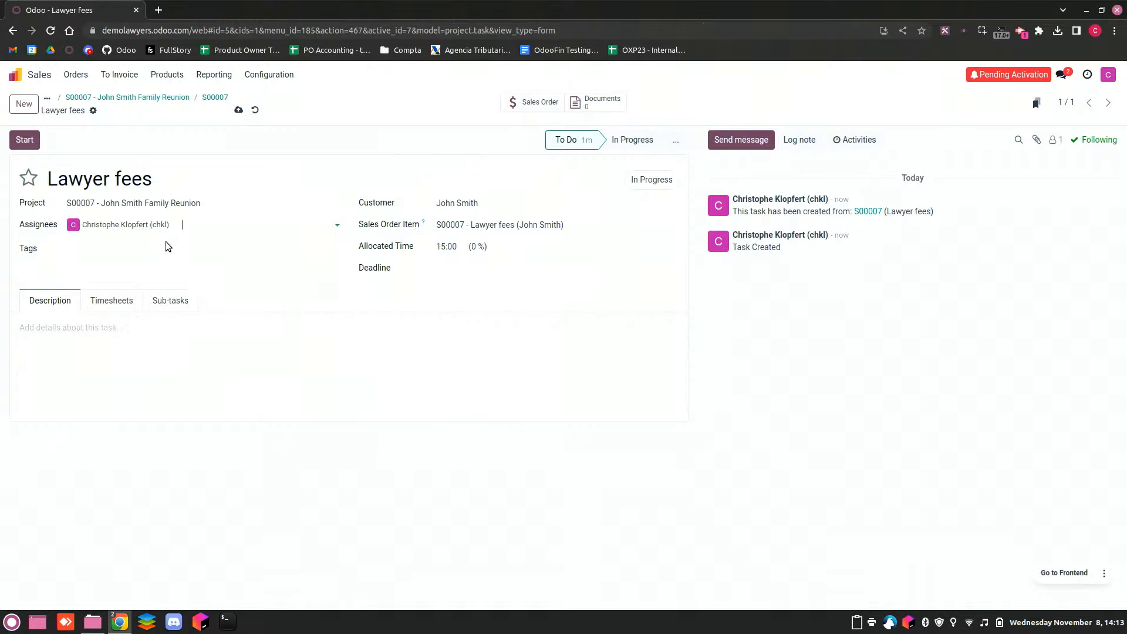
click(238, 109)
Log a timesheet line of 02:00 hours spent on the Lawyer fees task and save it.
click(125, 297)
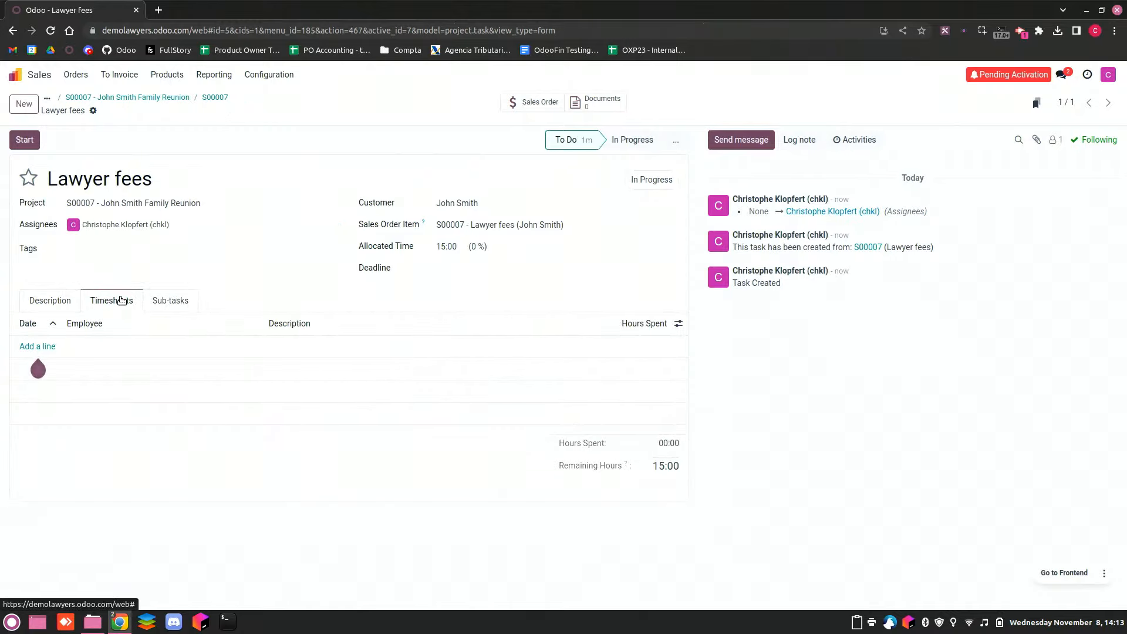
click(33, 350)
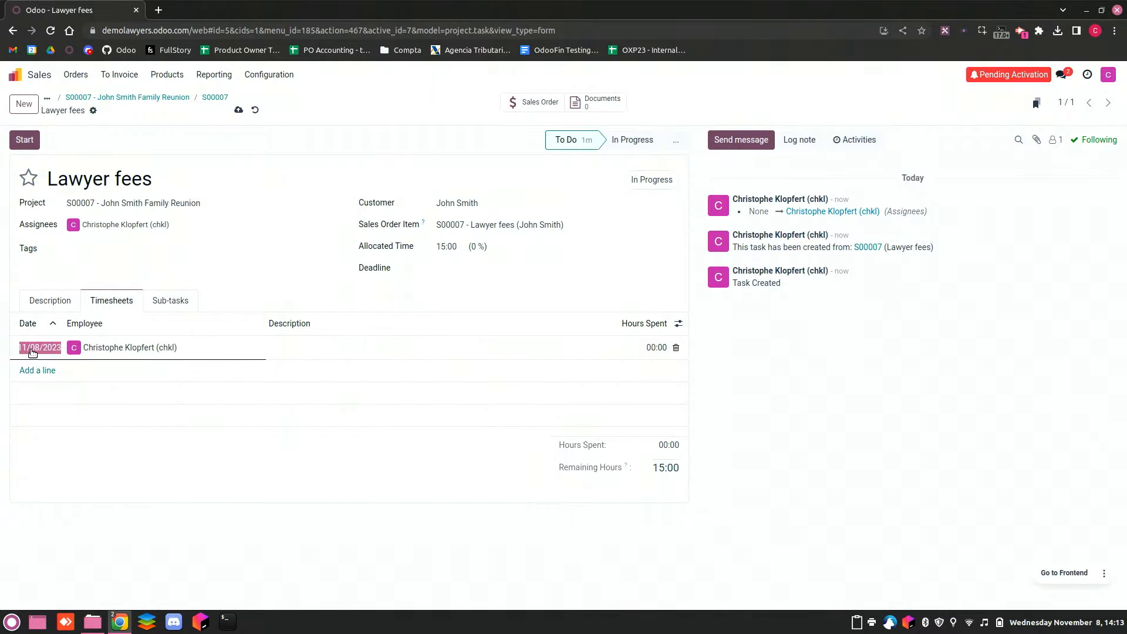
click(599, 346)
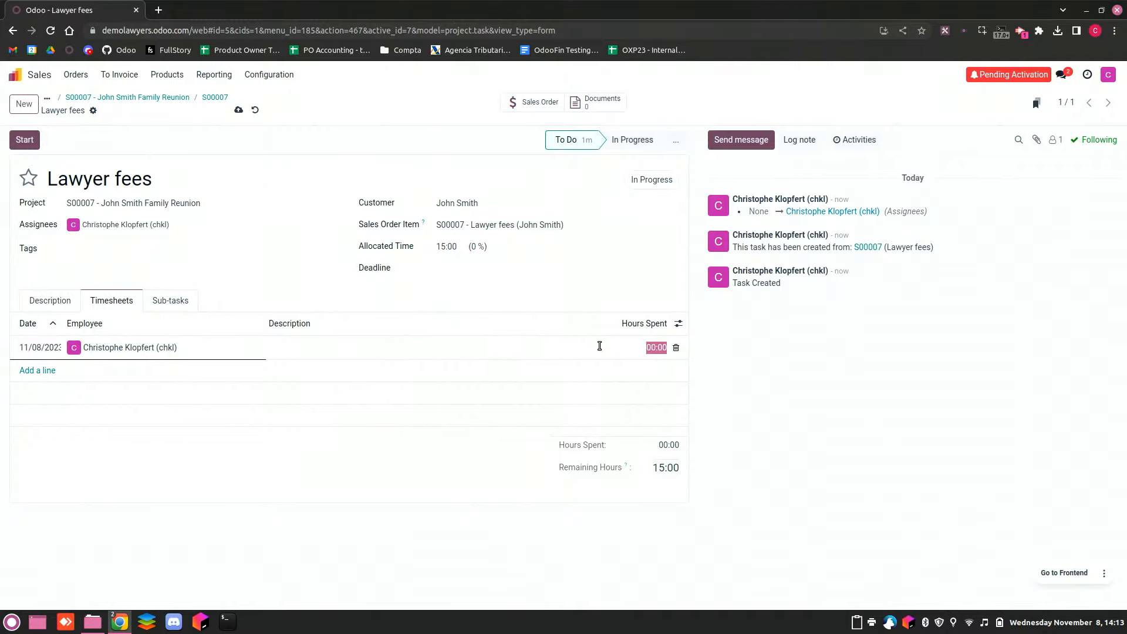
text(0)
click(238, 110)
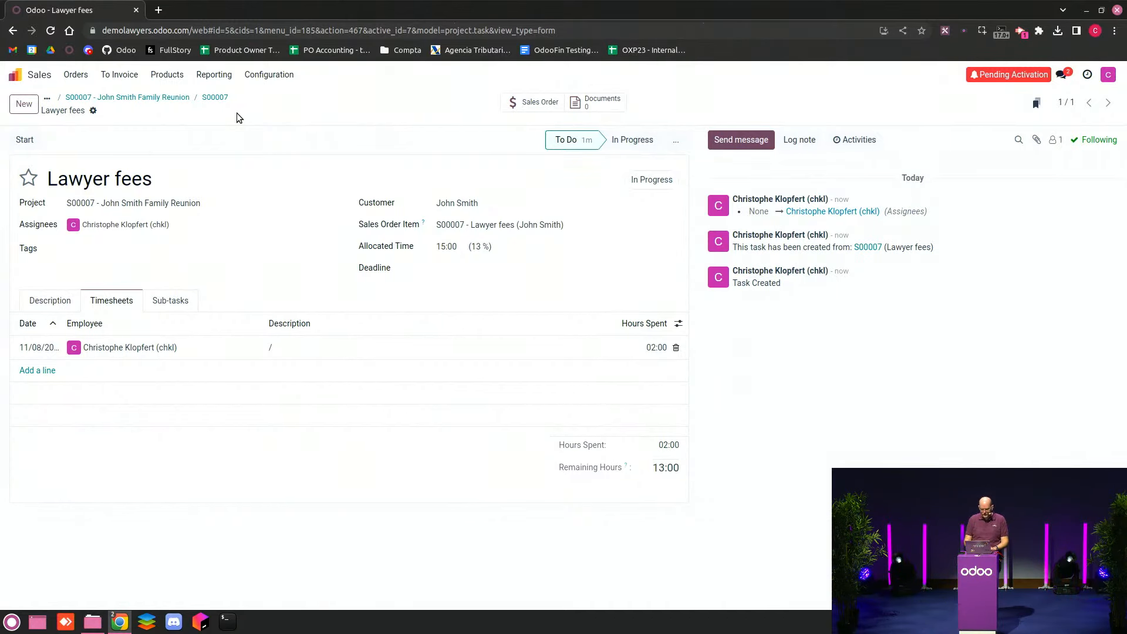
Return to sales order S00007, add an Administration fees line with quantity 2, and save the order.
click(215, 97)
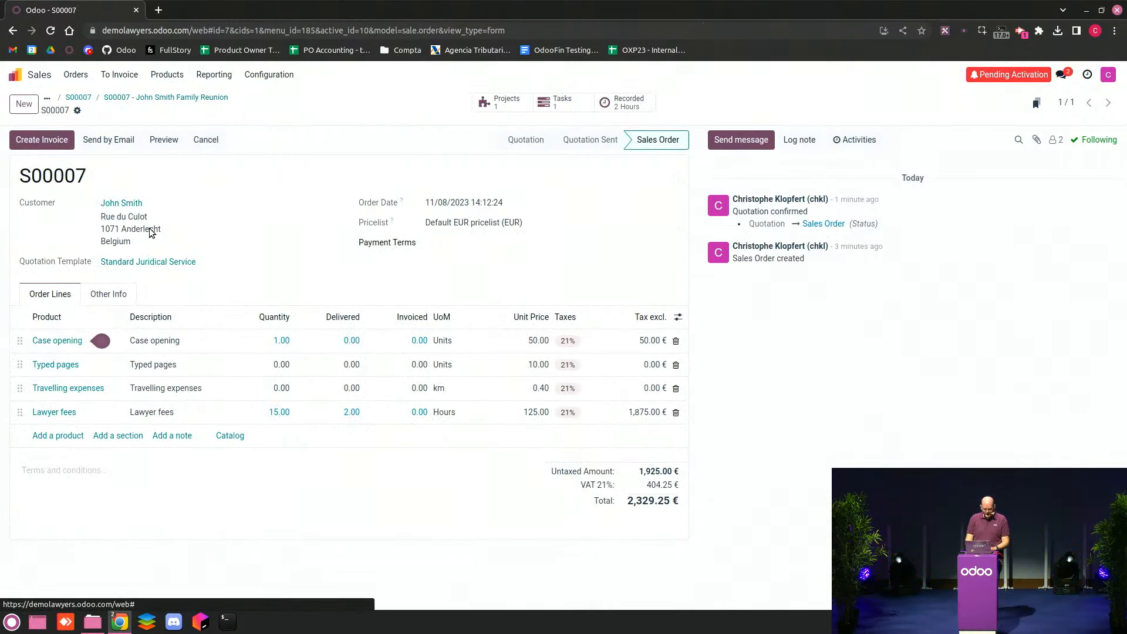
click(65, 436)
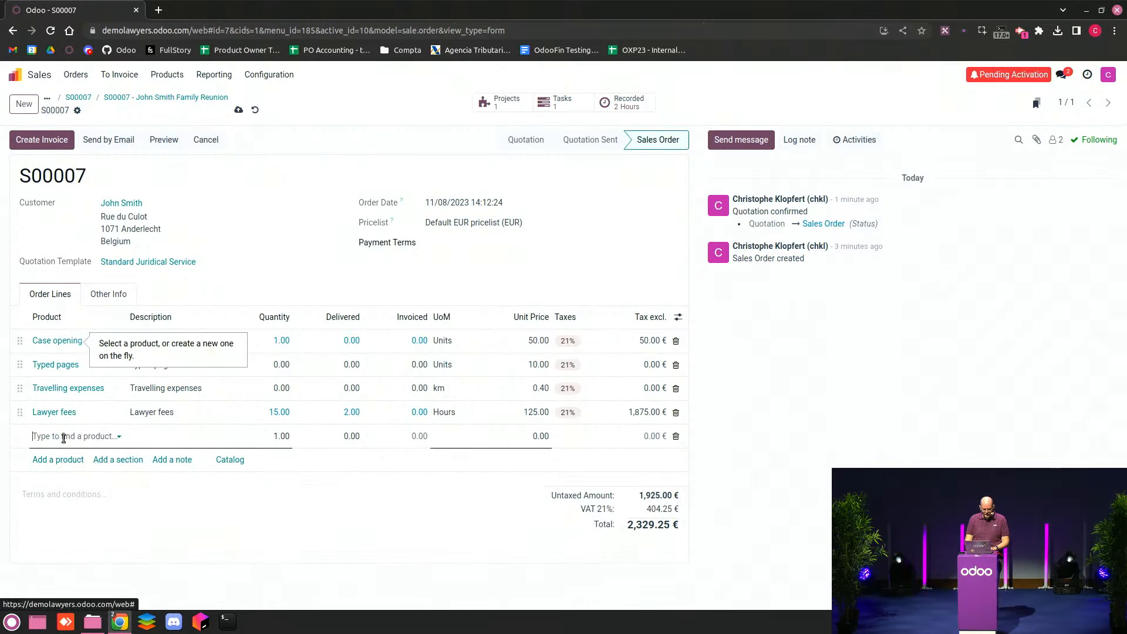
click(65, 437)
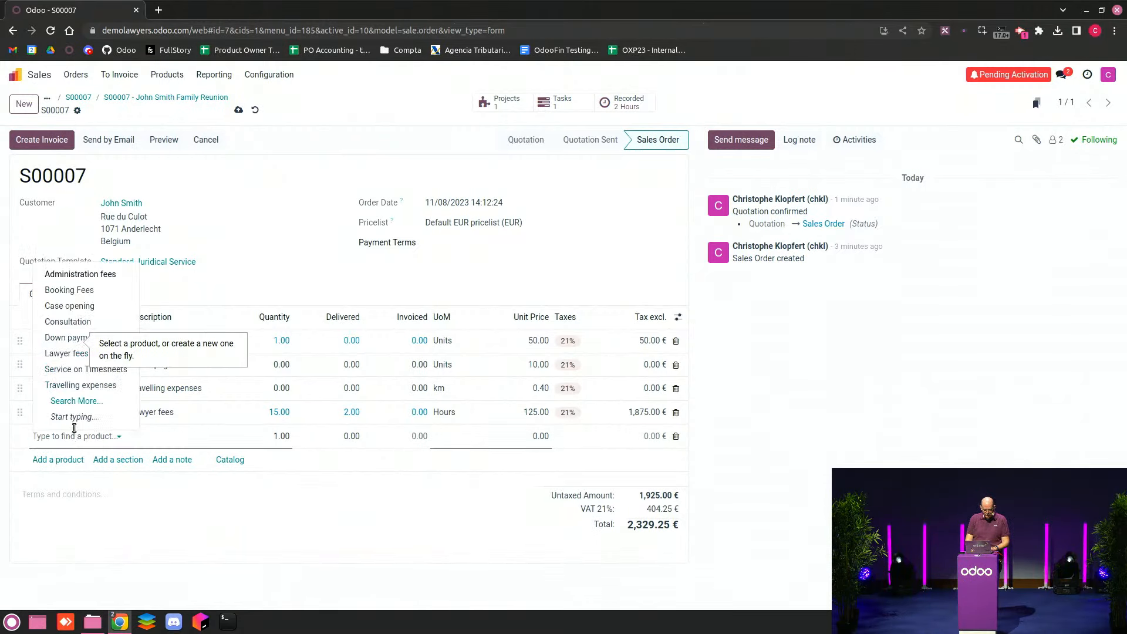
click(97, 274)
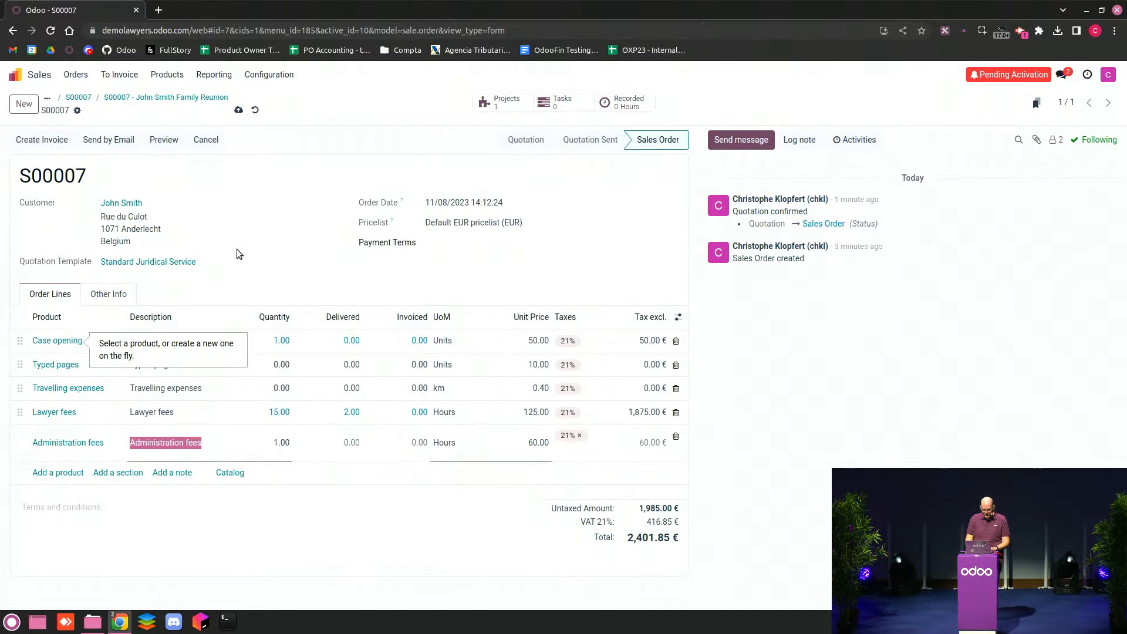
click(274, 445)
text(É)
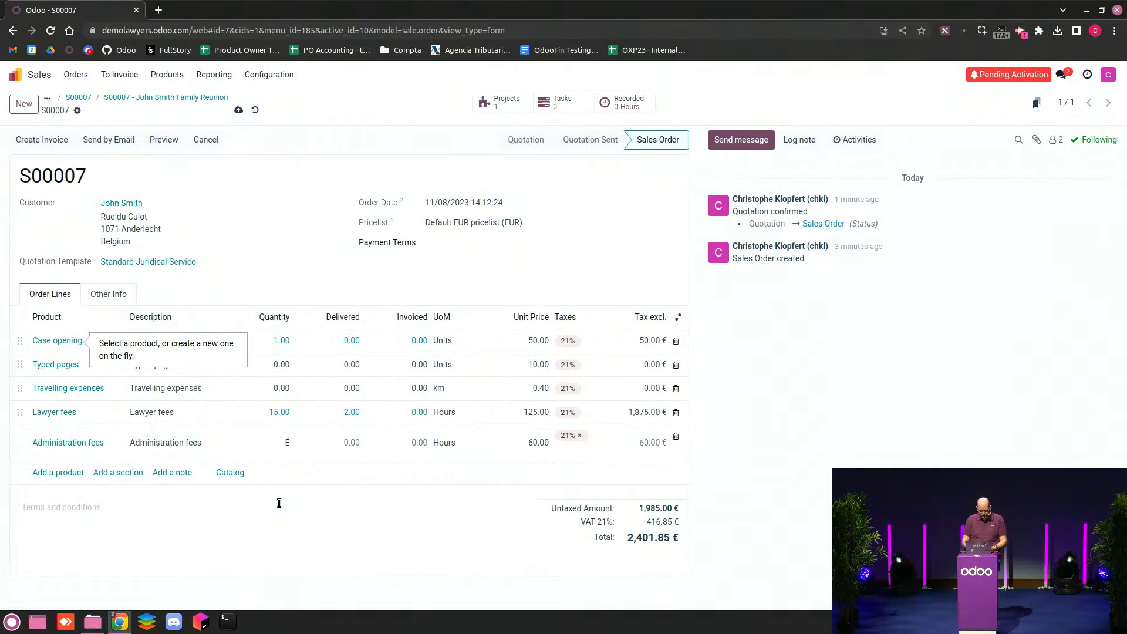
key(BackSpace)
text(2)
click(269, 531)
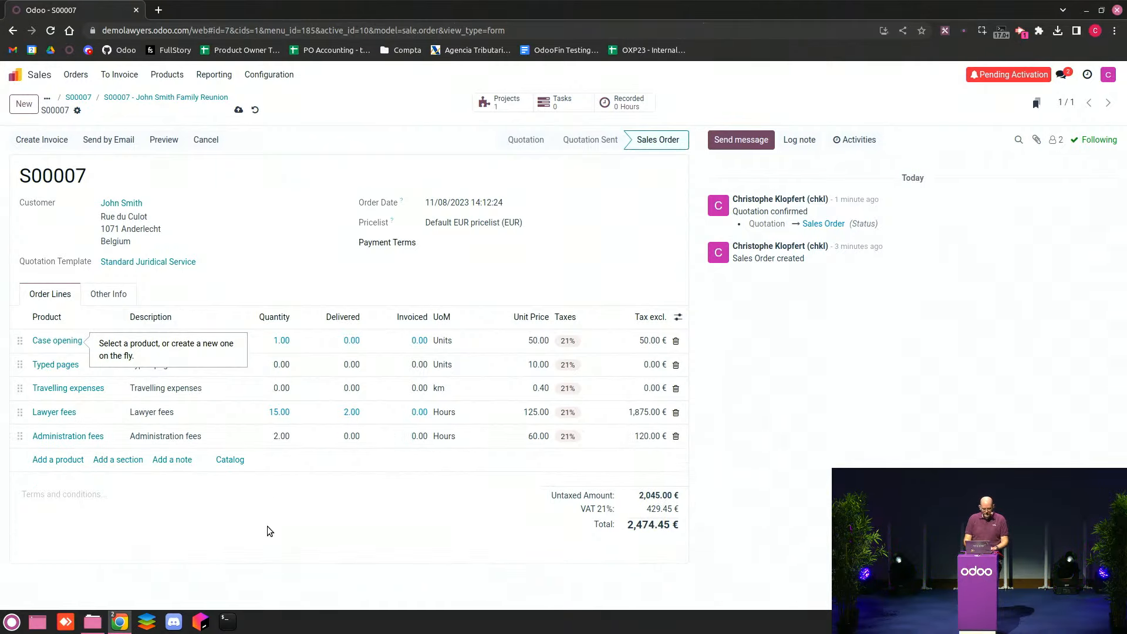
click(239, 112)
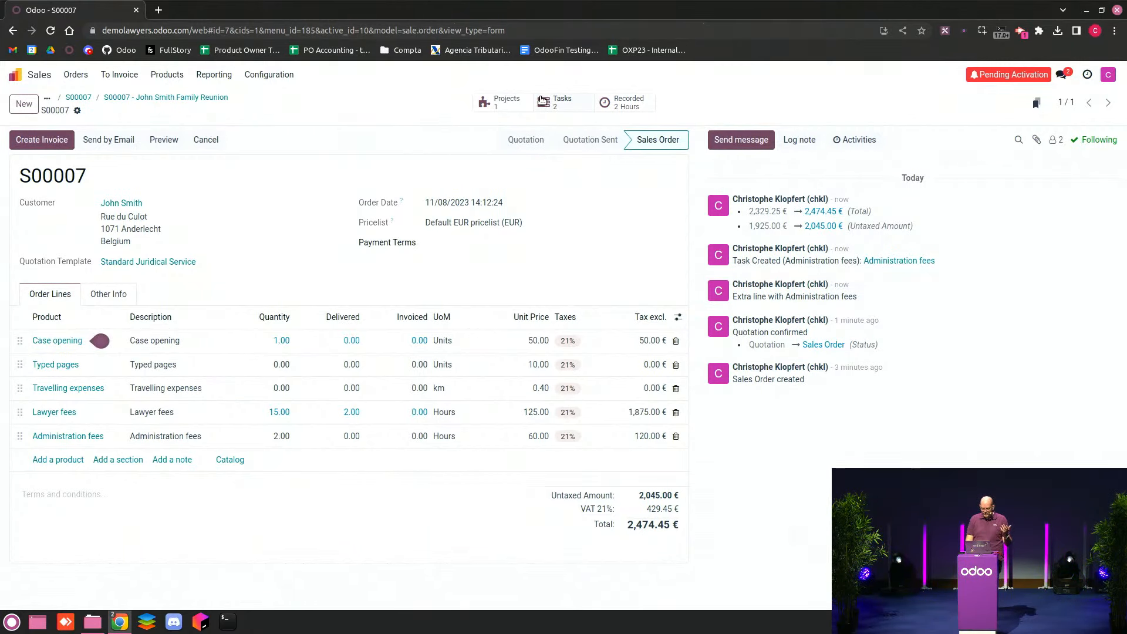
Open the sales order's tasks and move the Lawyer fees task to the In Progress stage.
click(569, 104)
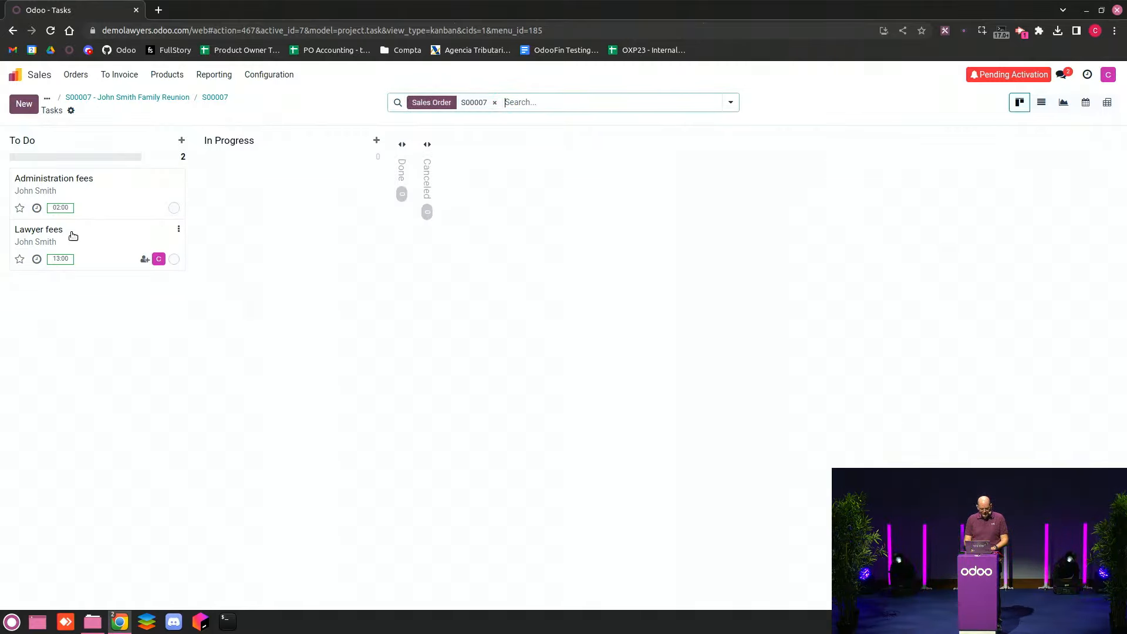
drag(52, 230, 234, 197)
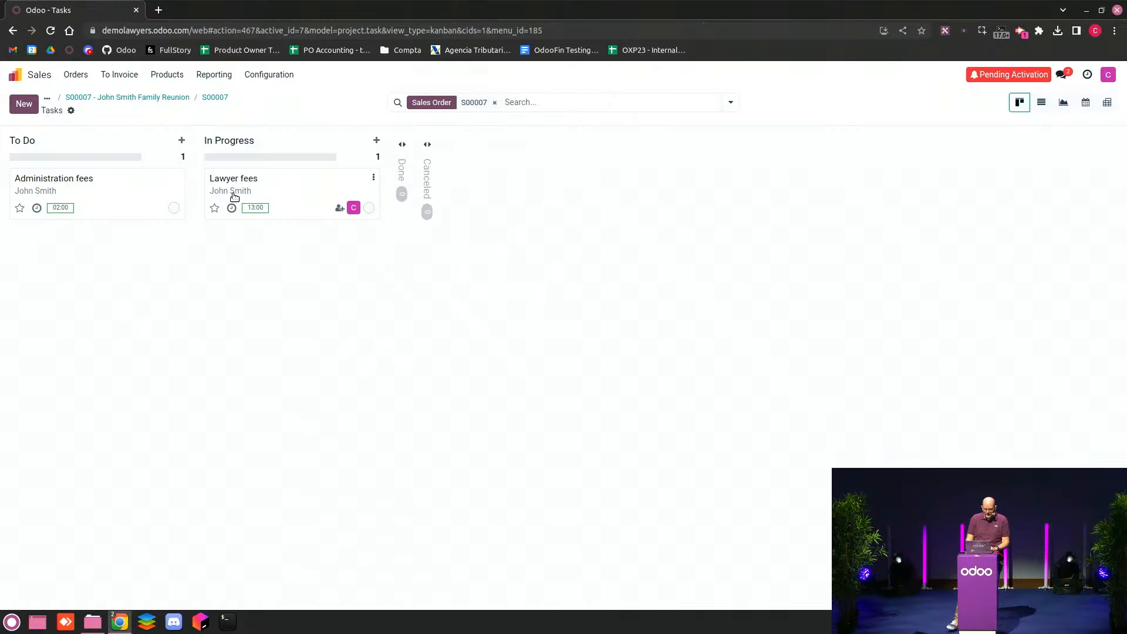
In the Timesheets app, start a timer for the S00007 Family Reunion project's Lawyer fees task.
click(36, 75)
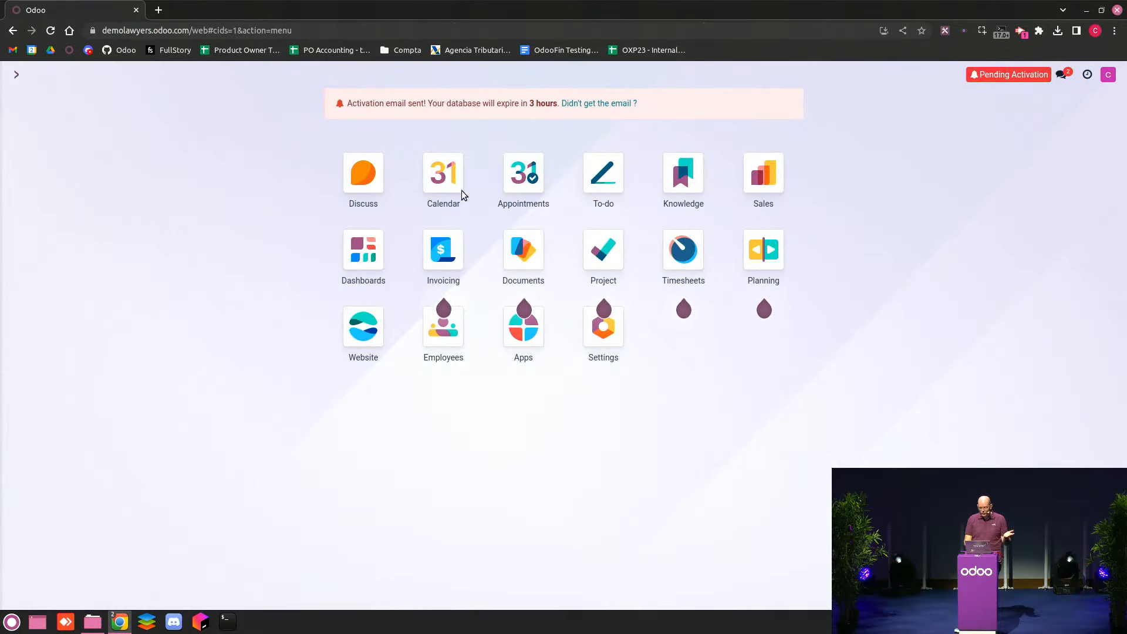
click(685, 248)
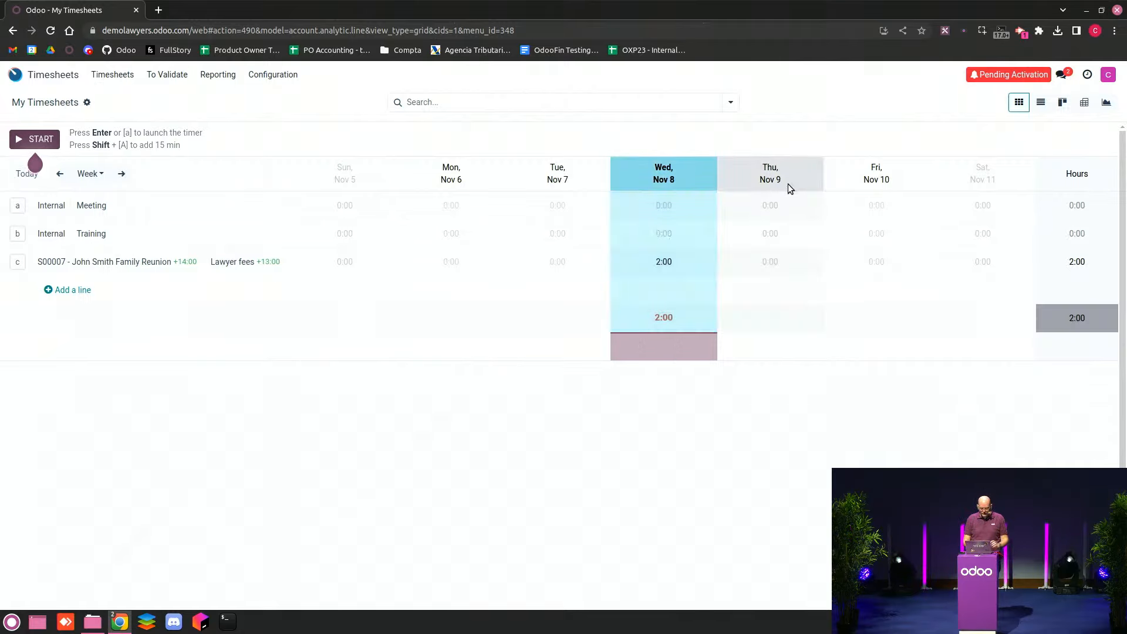
click(58, 140)
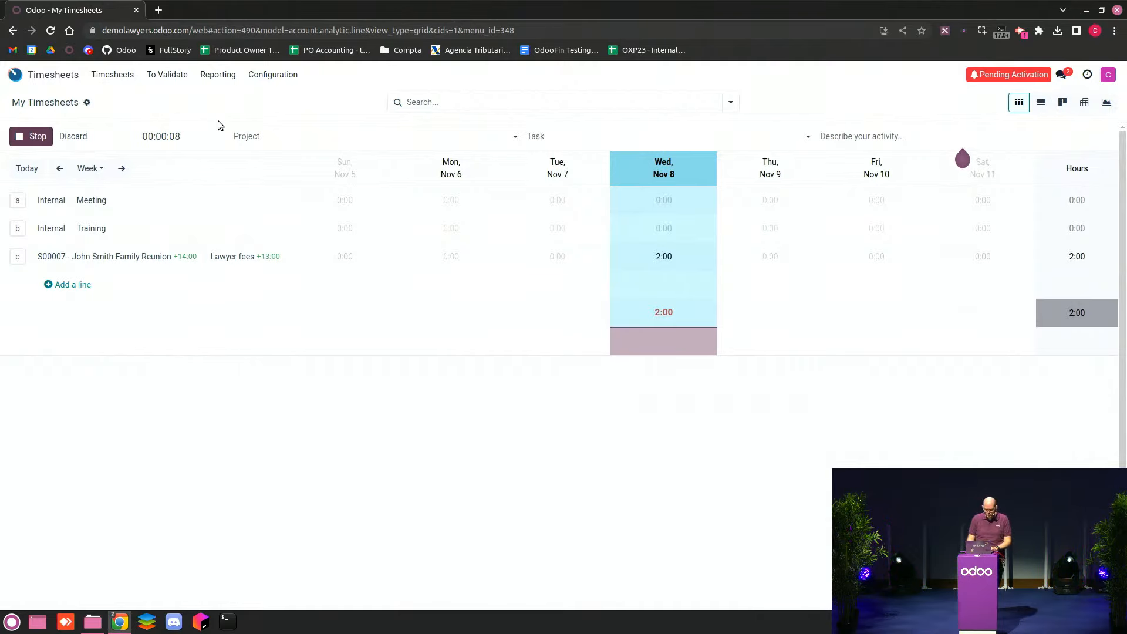
click(318, 137)
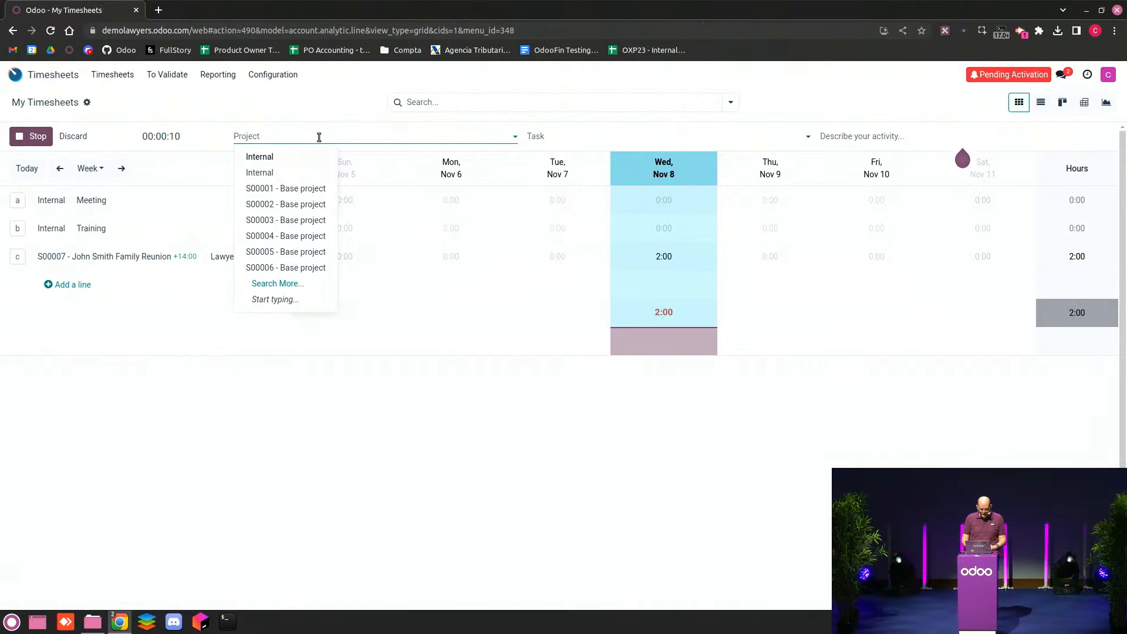
text(jOHN)
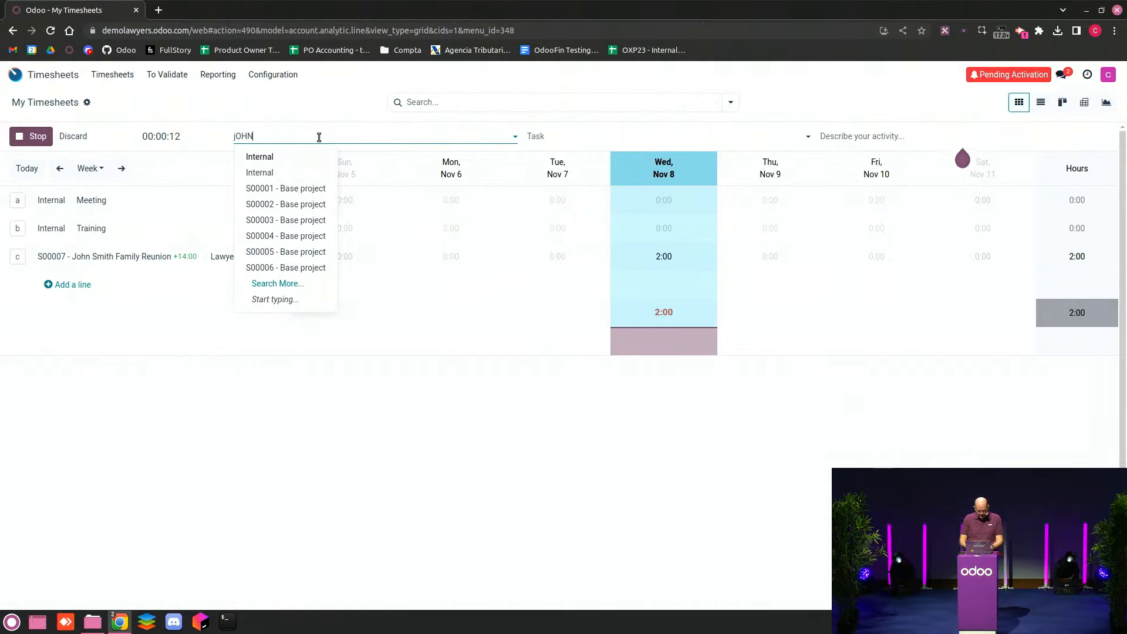
click(315, 155)
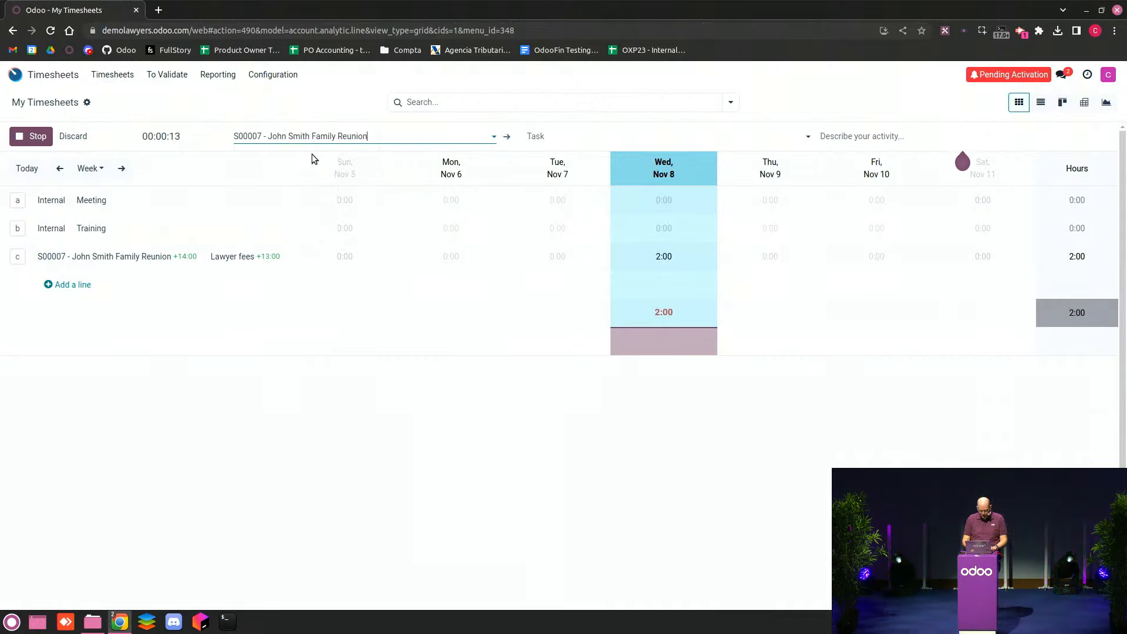
click(594, 136)
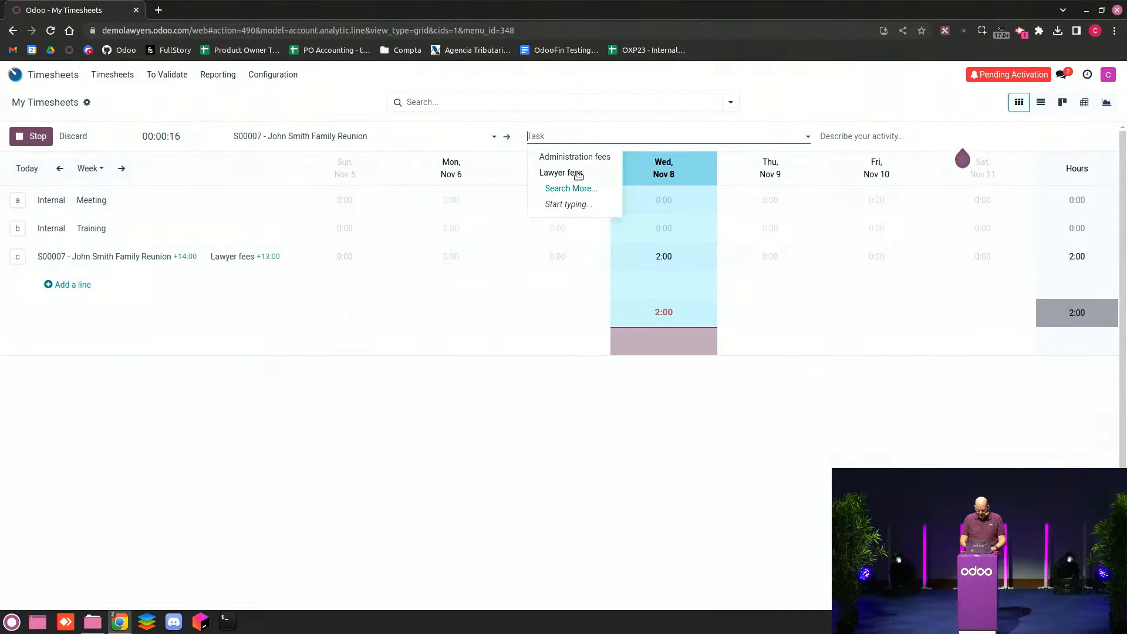
click(578, 174)
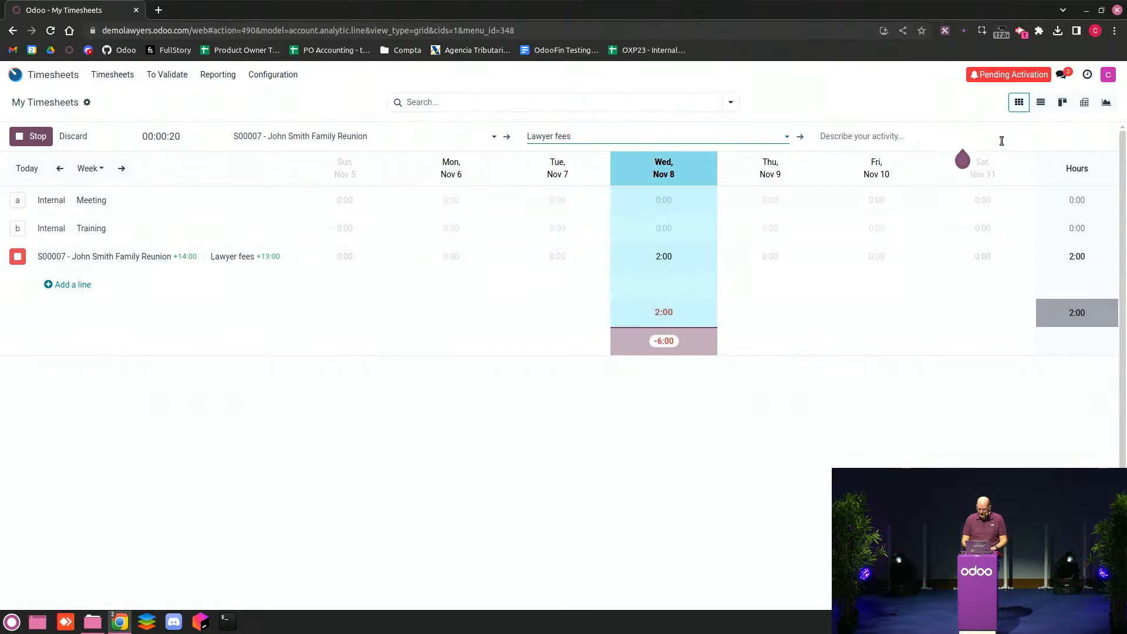
Describe the timed activity as "Doing some preparations" and stop the timer.
click(936, 137)
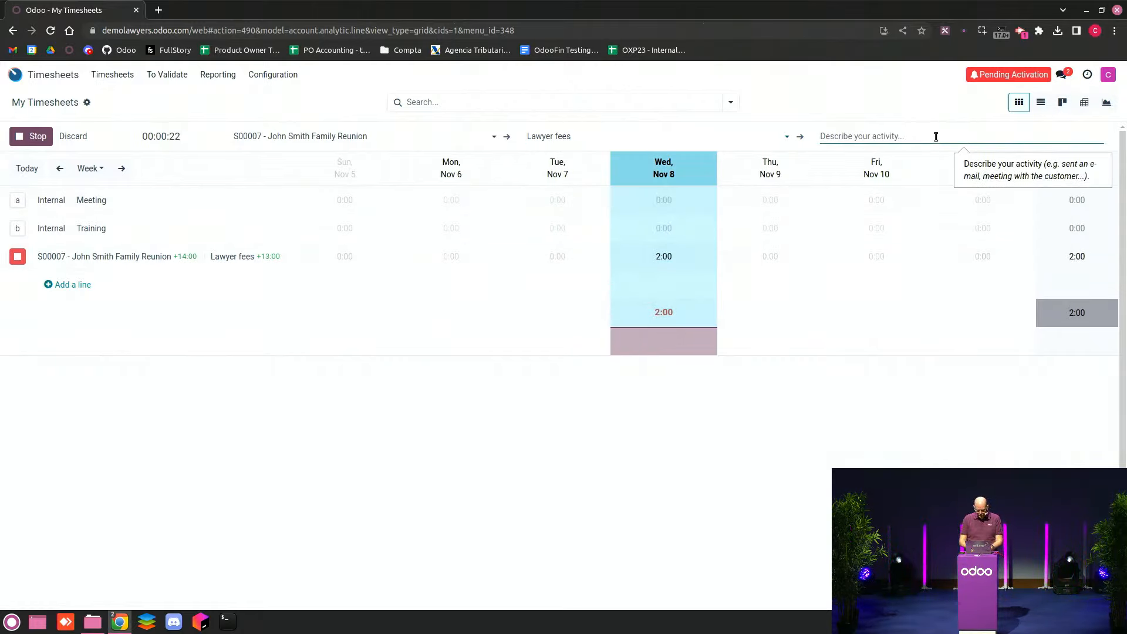
text(Do)
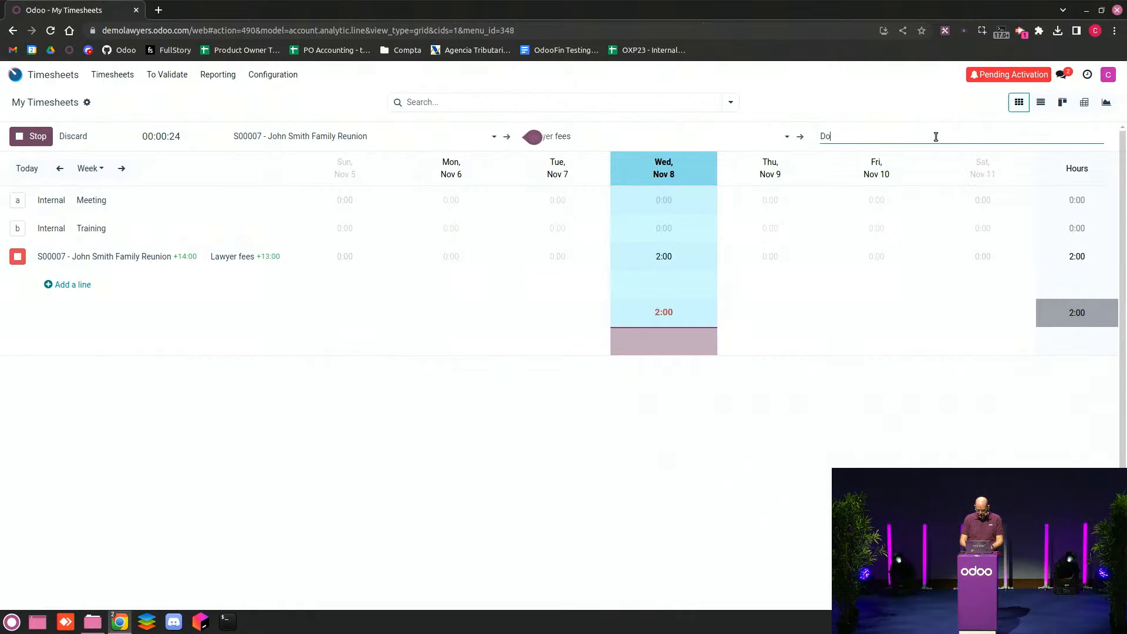
text(ing some prep)
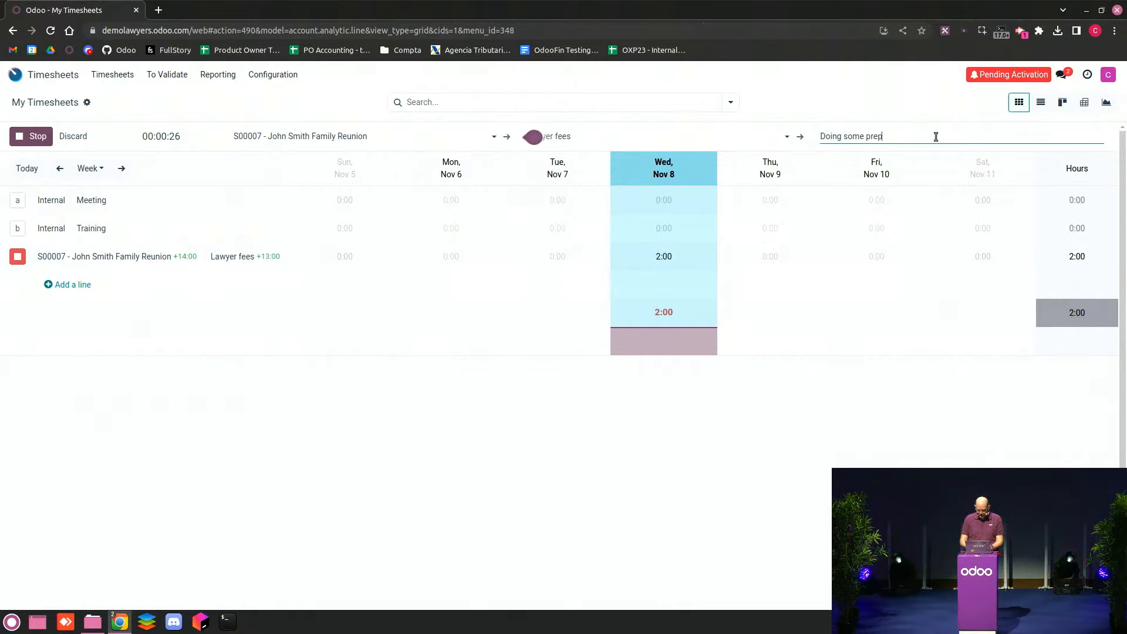
text(arations)
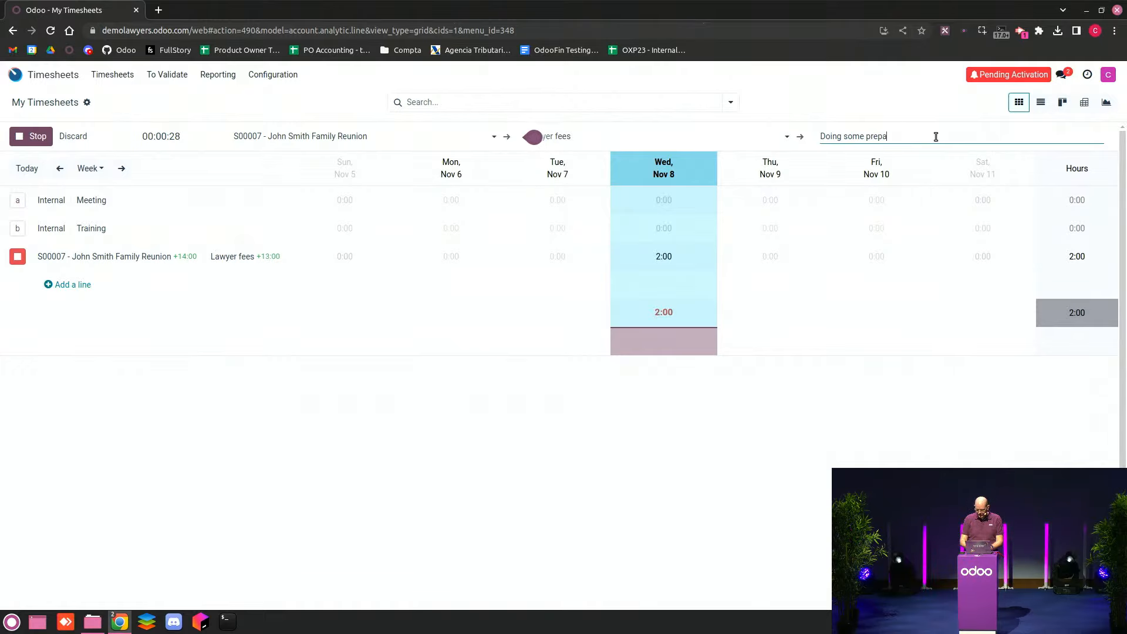
click(26, 140)
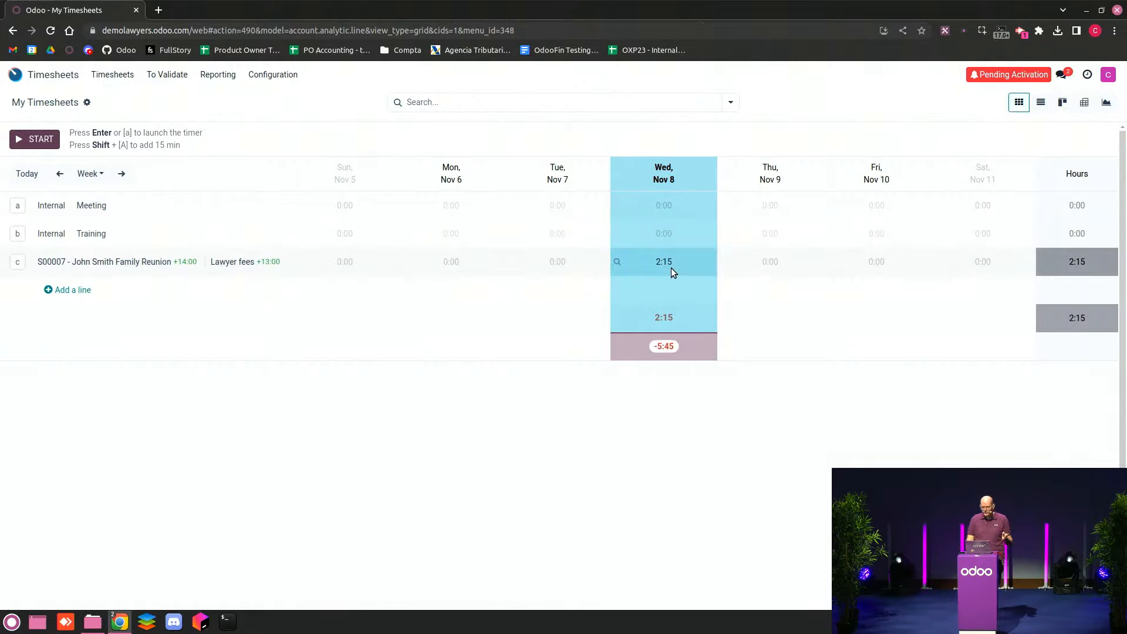
Set the Lawyer fees timesheet entry for Wednesday, Nov 8 to 06:00 hours.
click(671, 268)
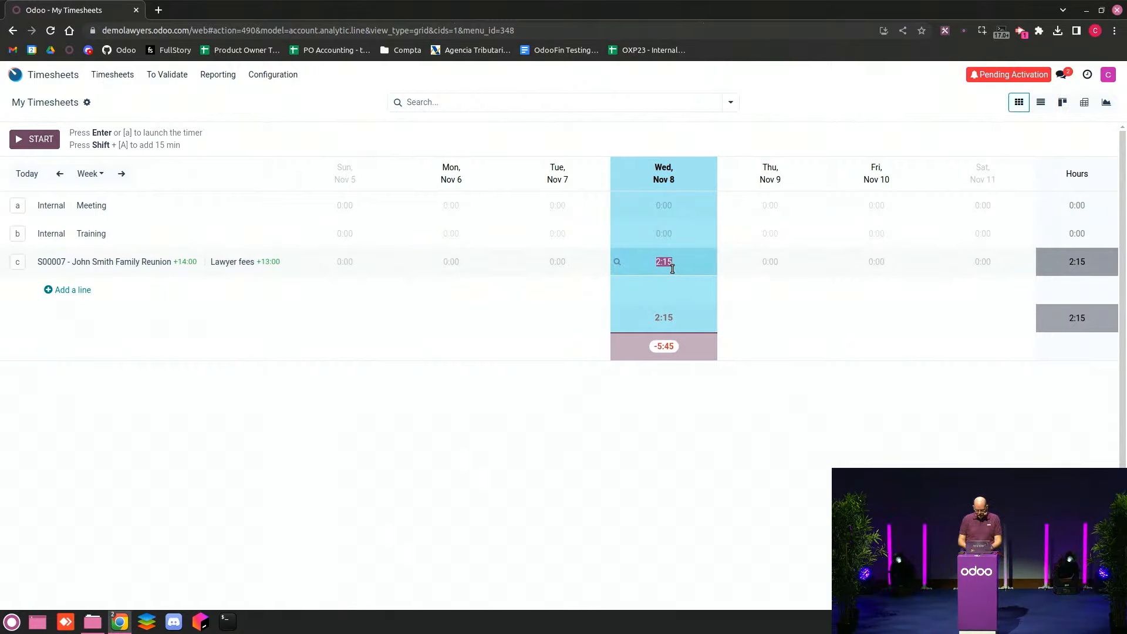
text(06/0)
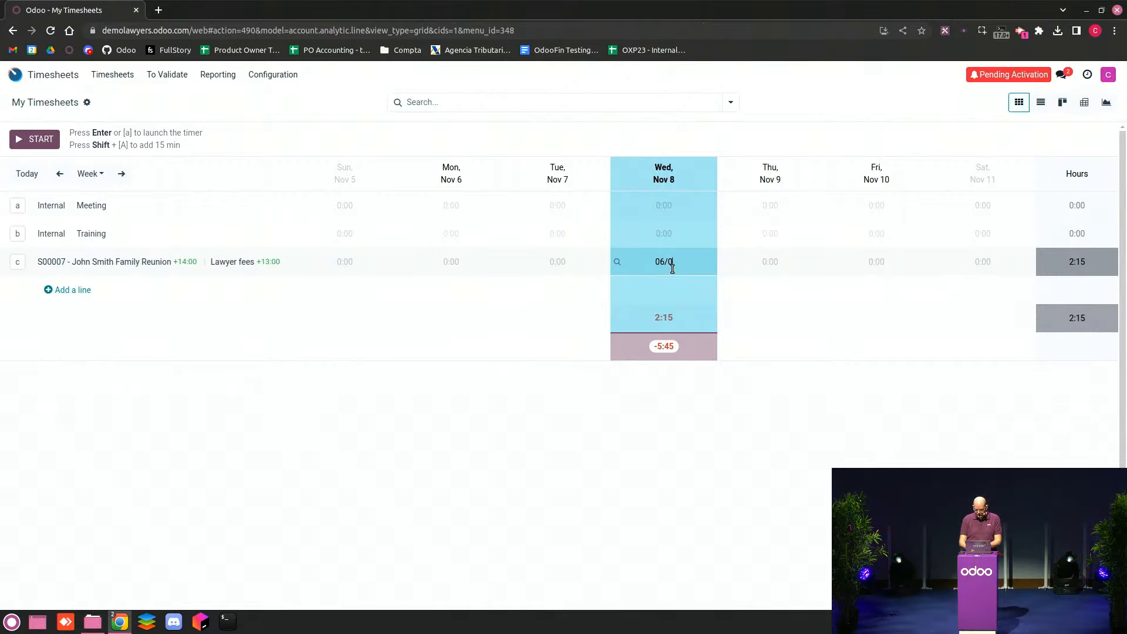
text(0)
key(BackSpace)
key(BackSpace)
key(BackSpace)
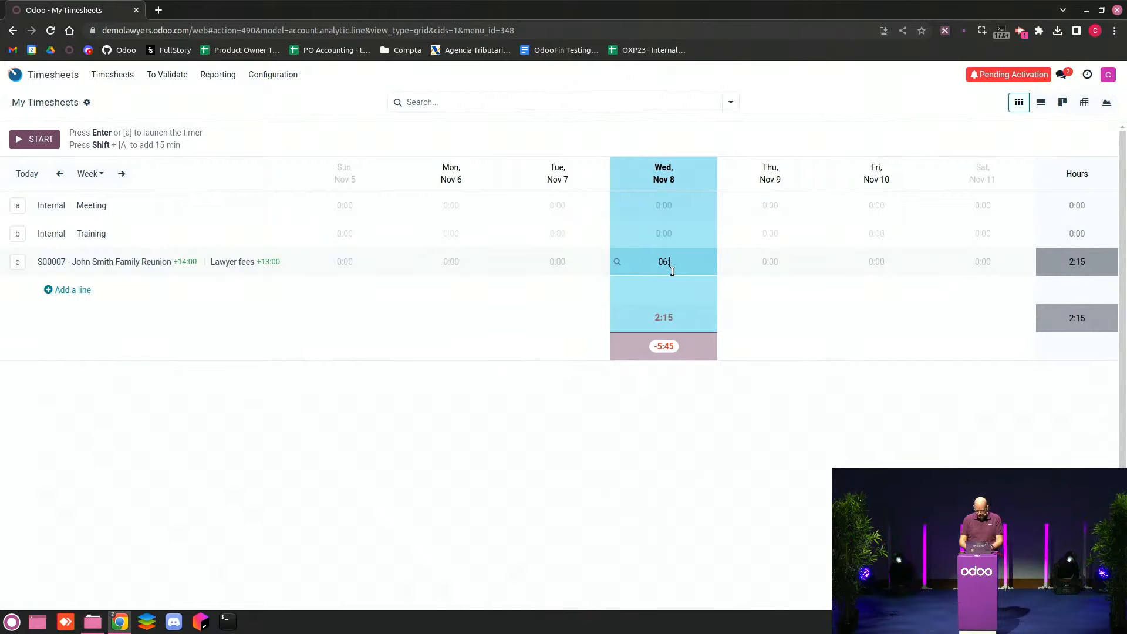
text(:00)
click(692, 323)
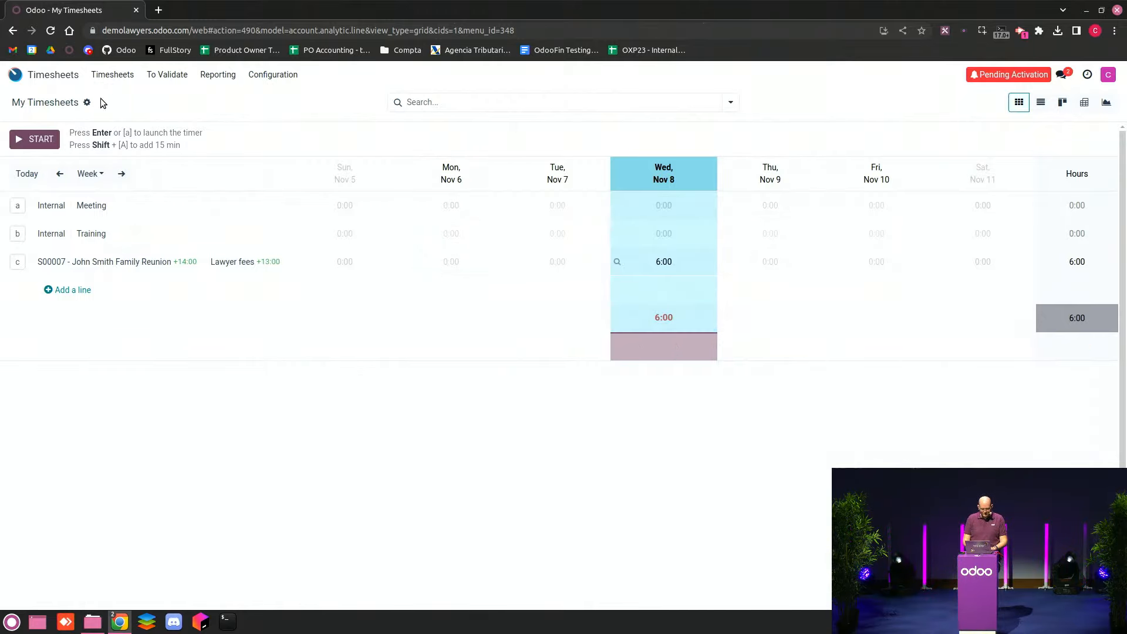
In the Sales app, open order S00007 and set the delivered quantities to 1 for Typed pages and 40 for Travelling expenses.
click(72, 79)
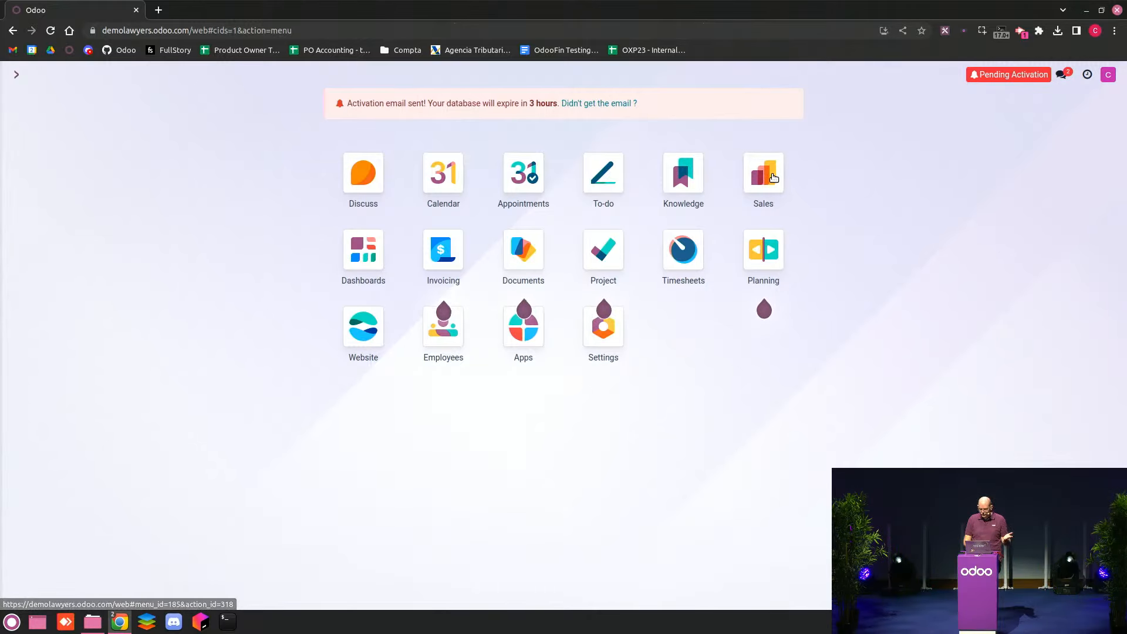
click(773, 174)
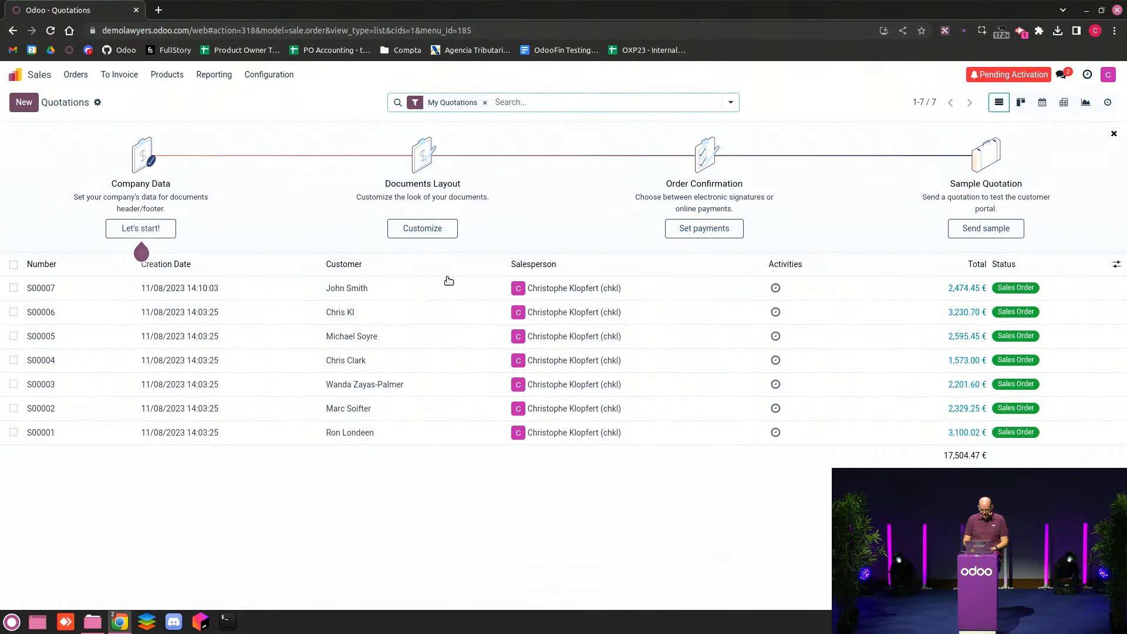
click(368, 290)
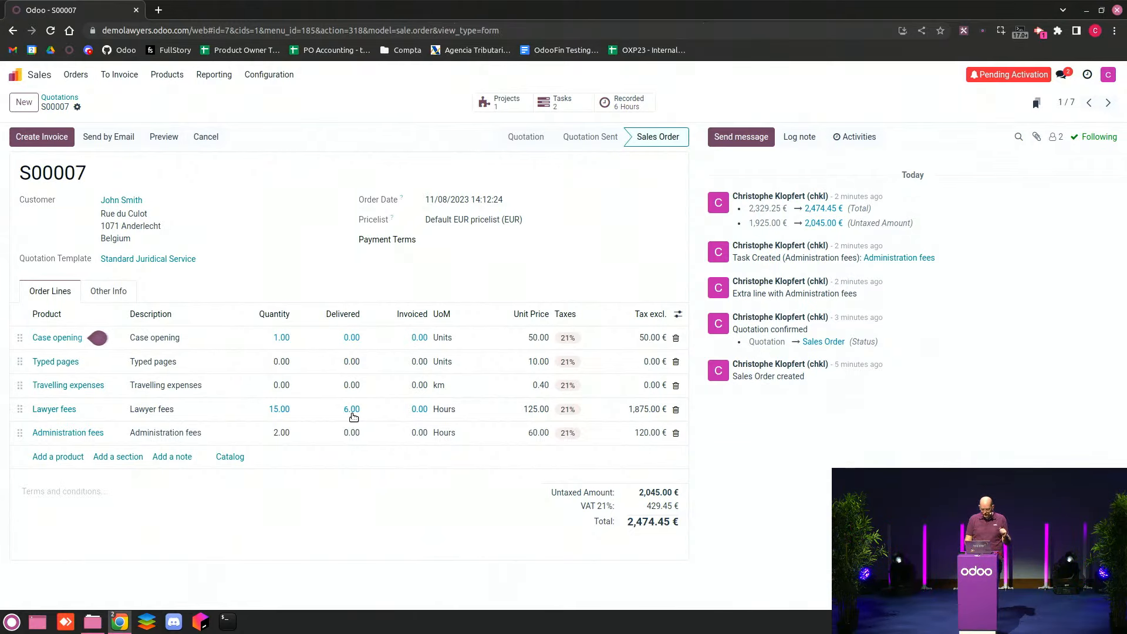
click(346, 365)
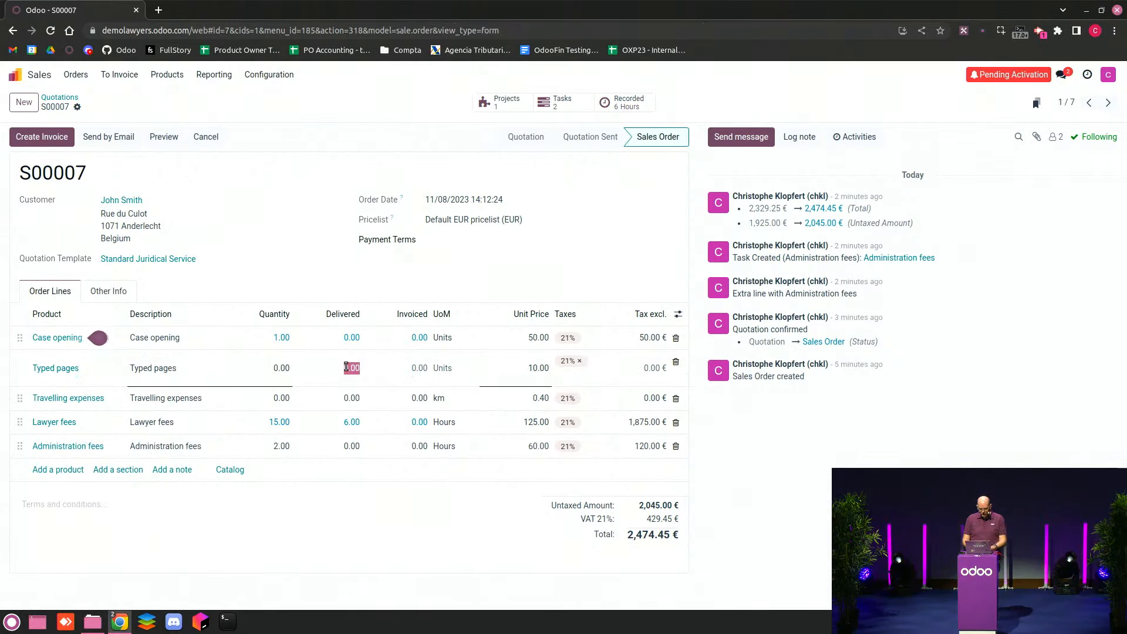
text(1)
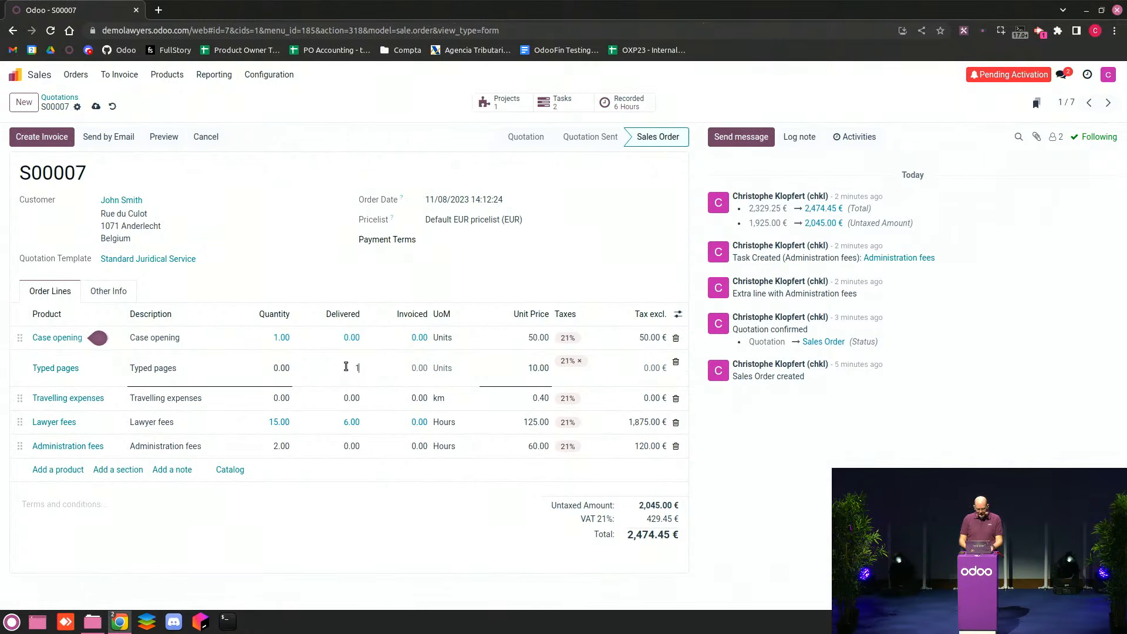
click(346, 401)
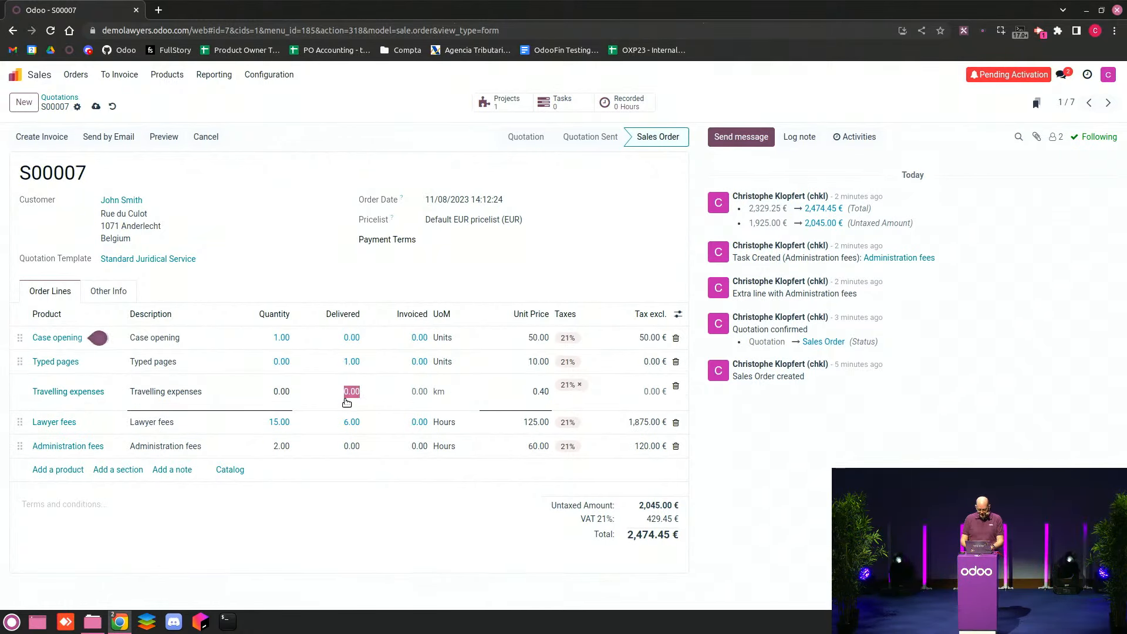
text(40)
key(Tab)
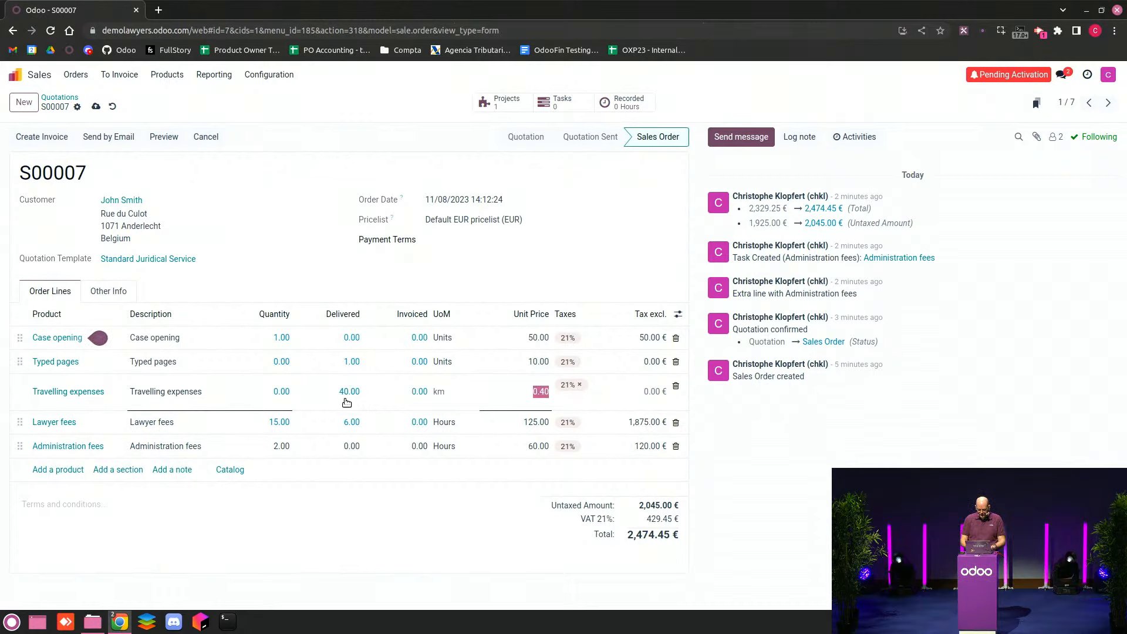
click(345, 497)
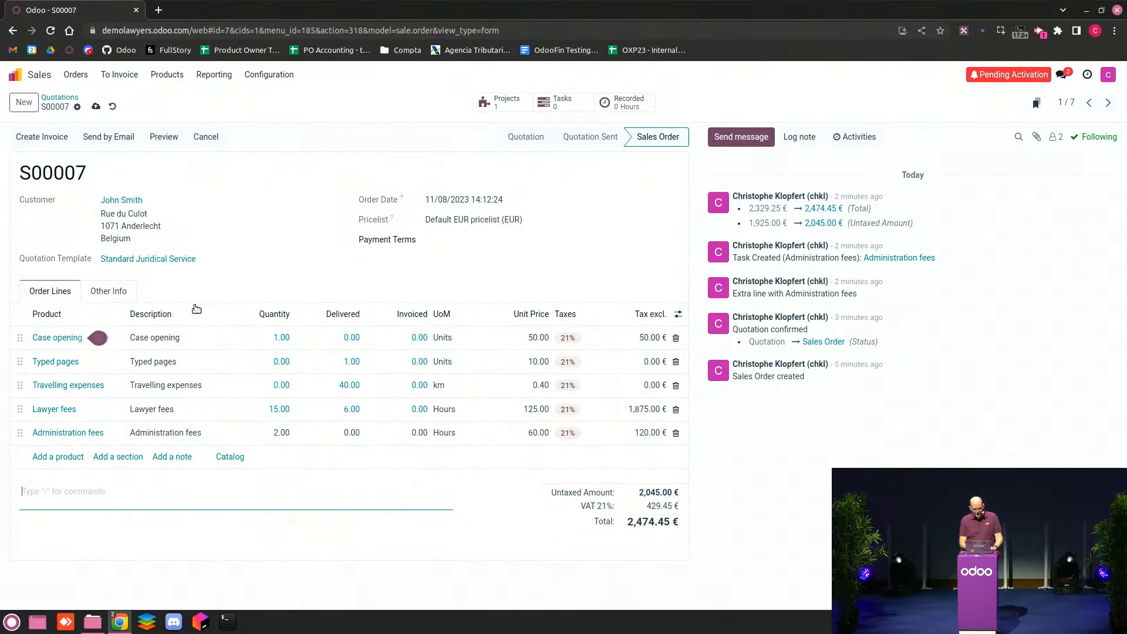
Create a regular invoice from sales order S00007 and confirm it.
click(58, 141)
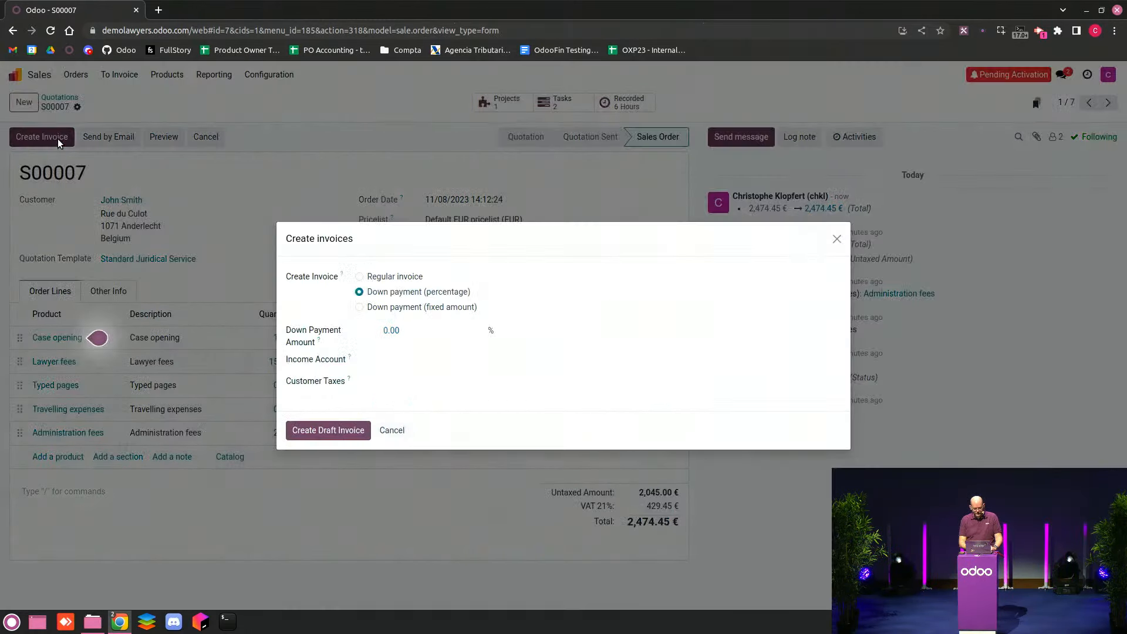
click(357, 277)
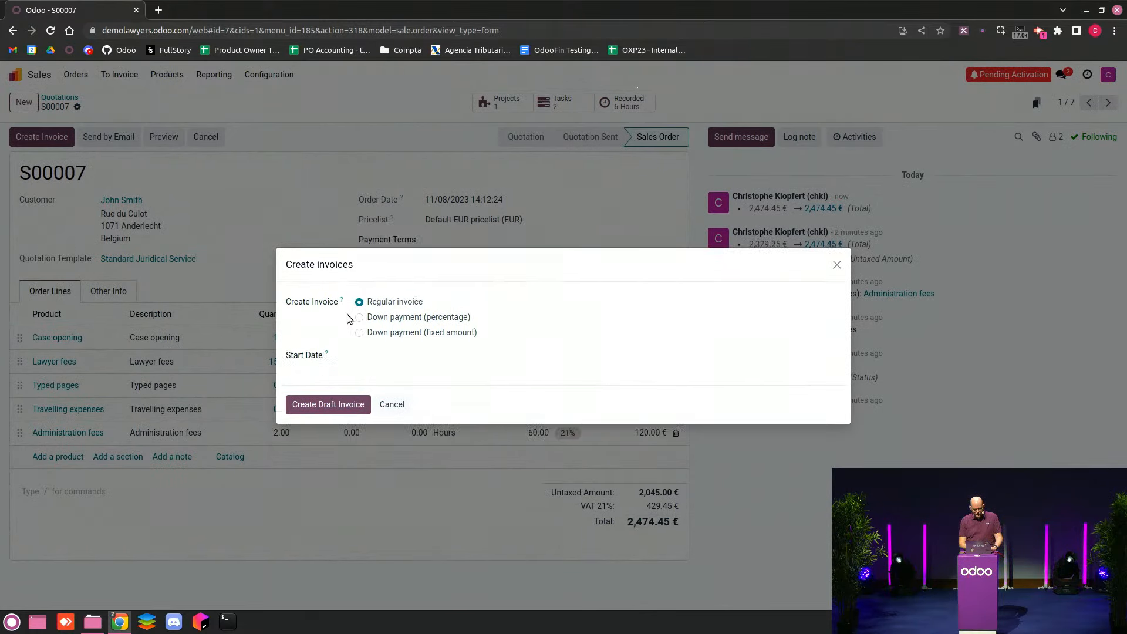
click(324, 404)
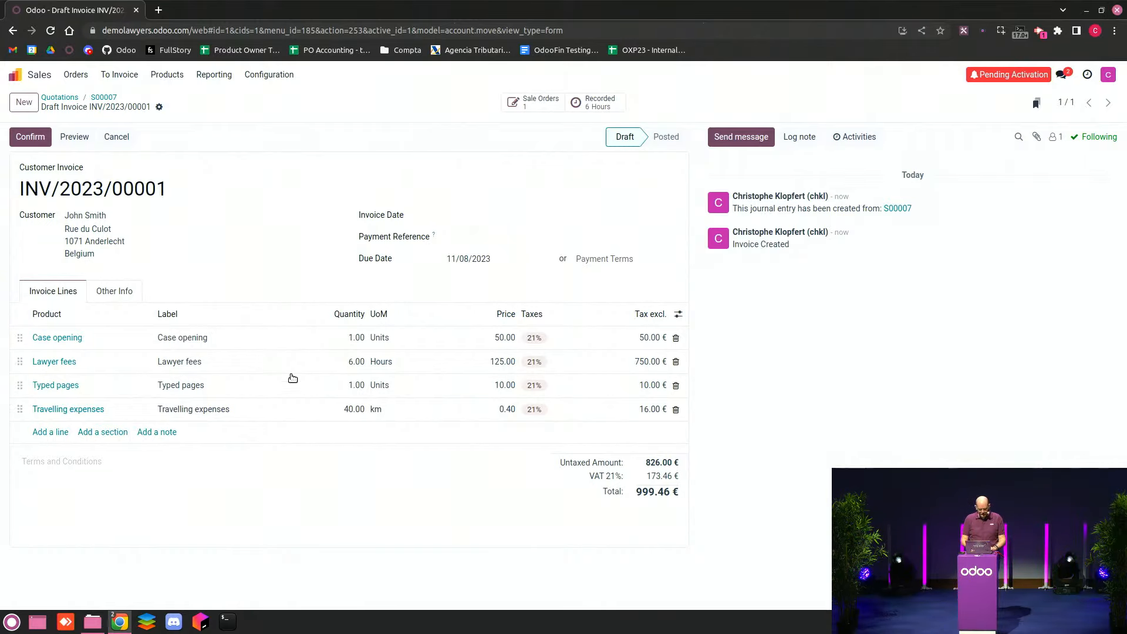
click(35, 137)
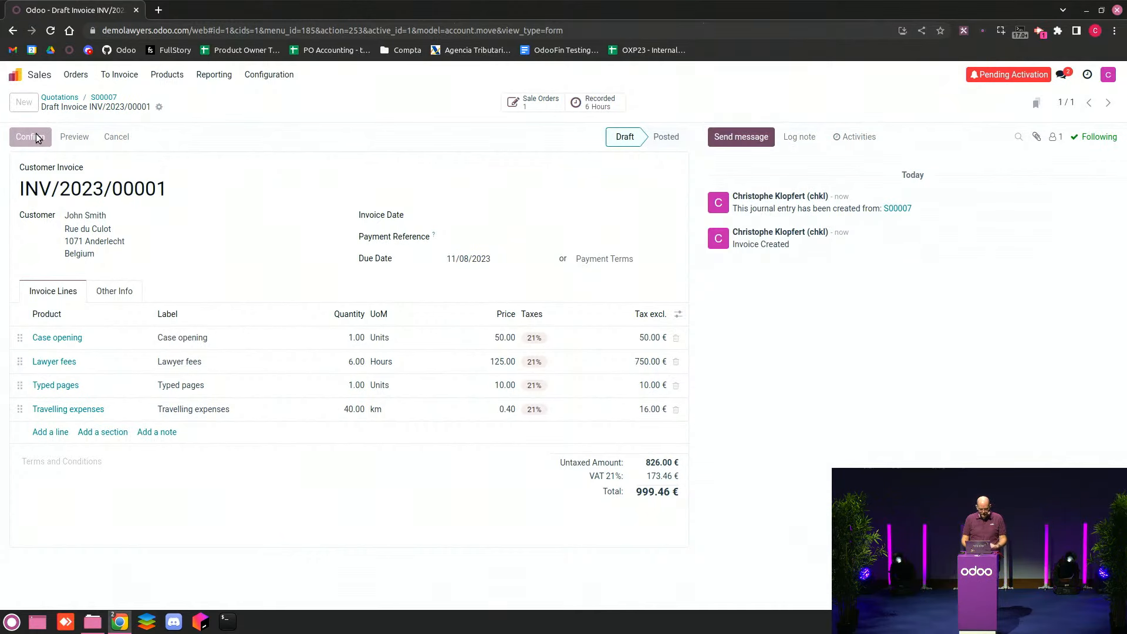
Save the default Light document layout and send the invoice to the customer by email with the Download option turned off.
click(36, 136)
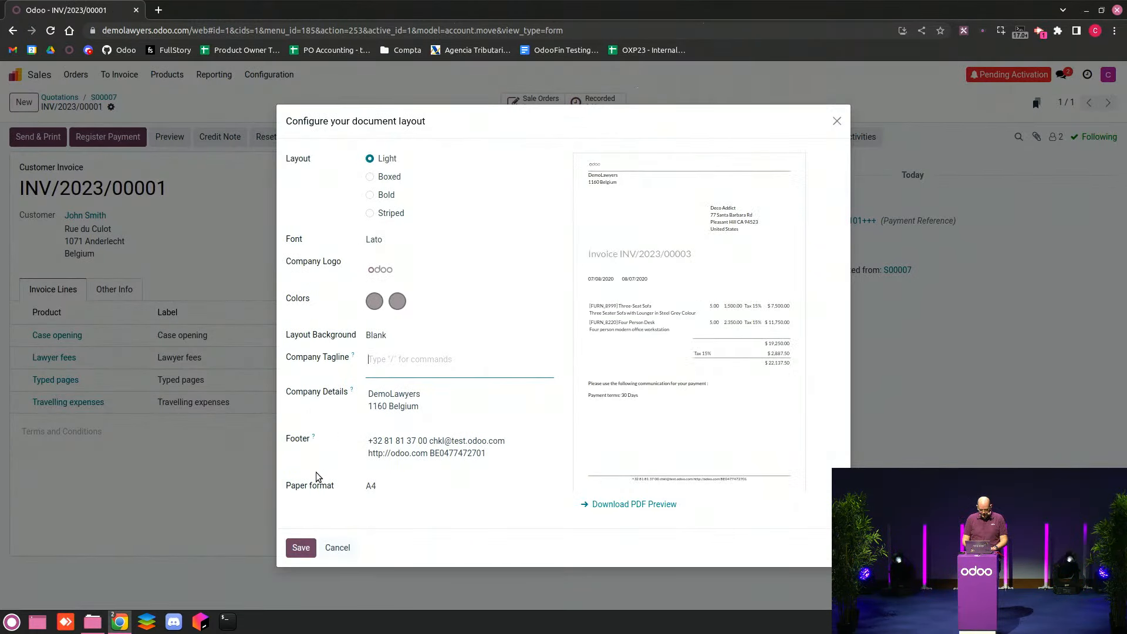
click(304, 546)
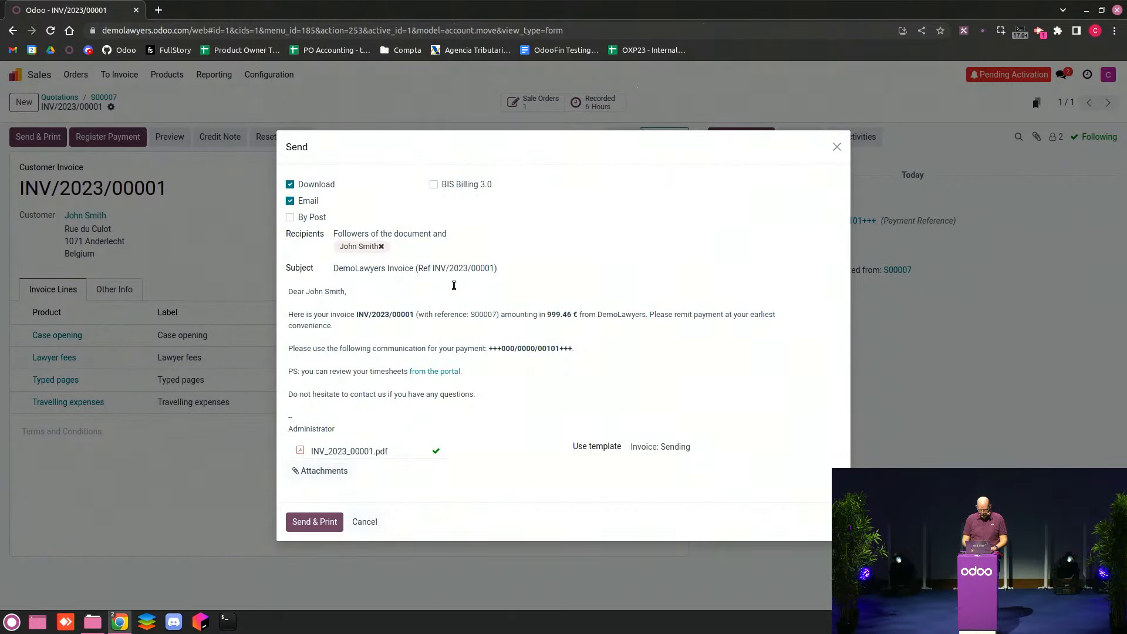
click(290, 185)
click(311, 521)
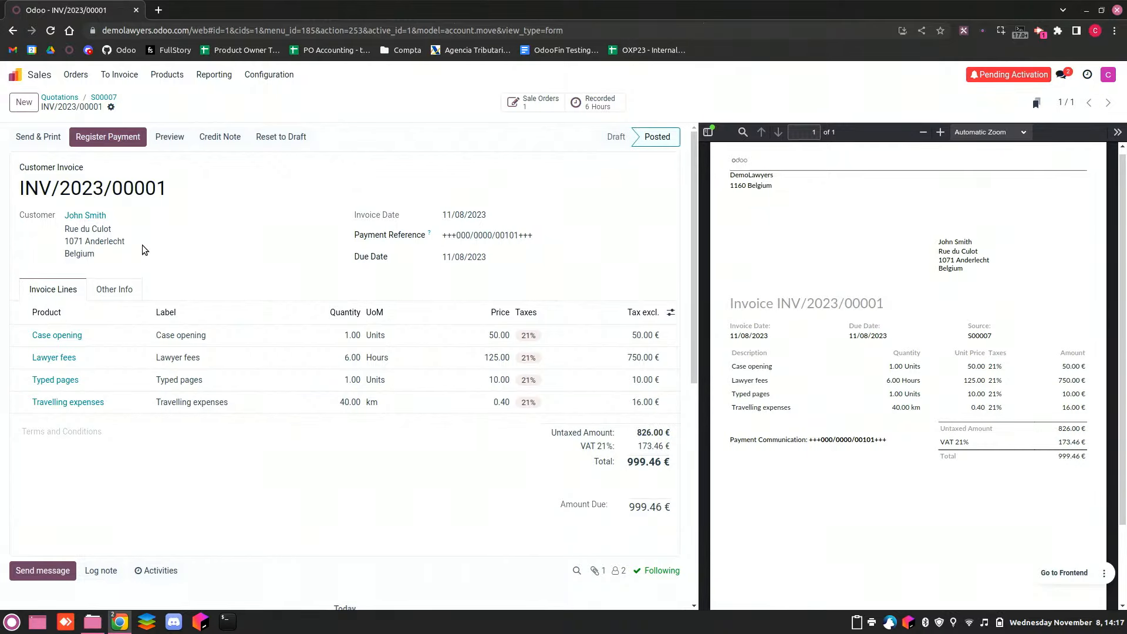
Open the Apps list and install the Accounting module, accepting the pricing plan change.
click(42, 76)
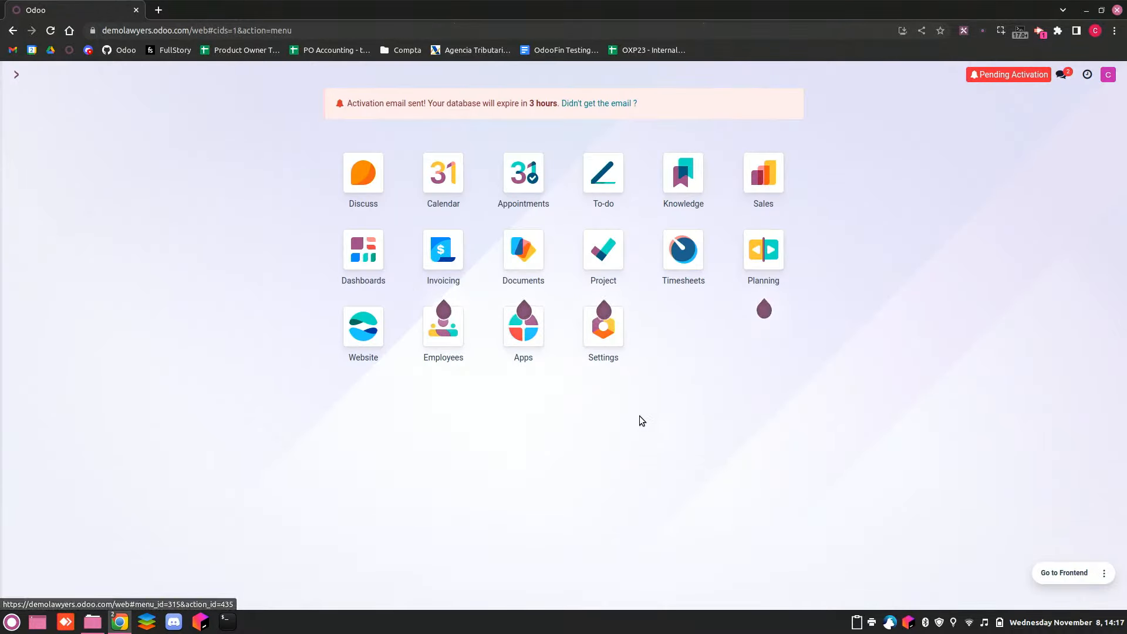
text(apps)
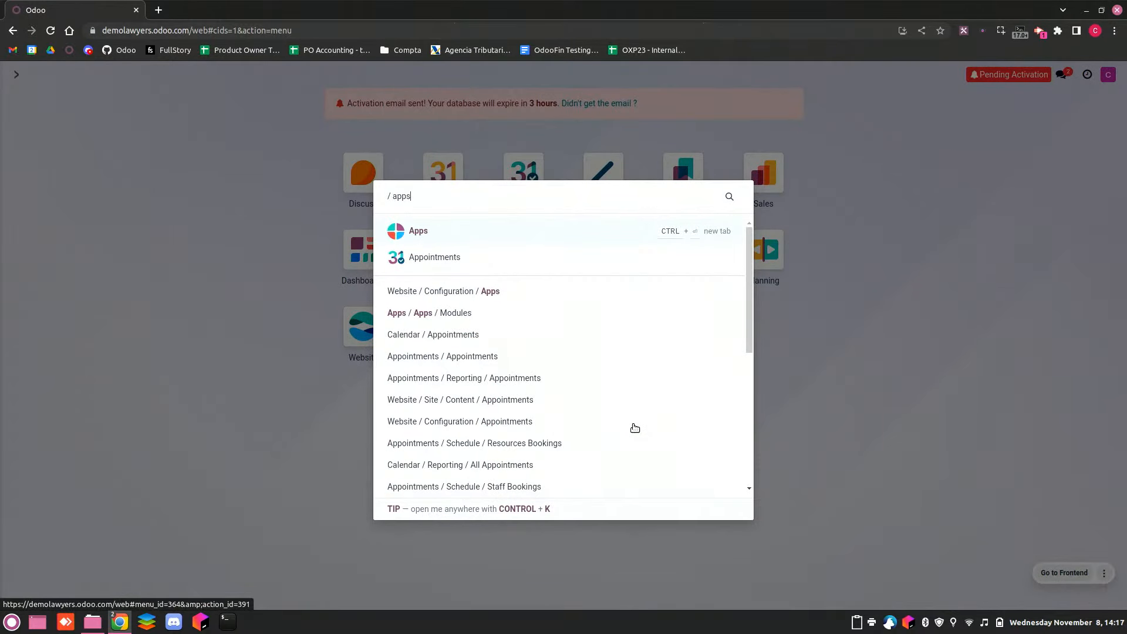
key(Return)
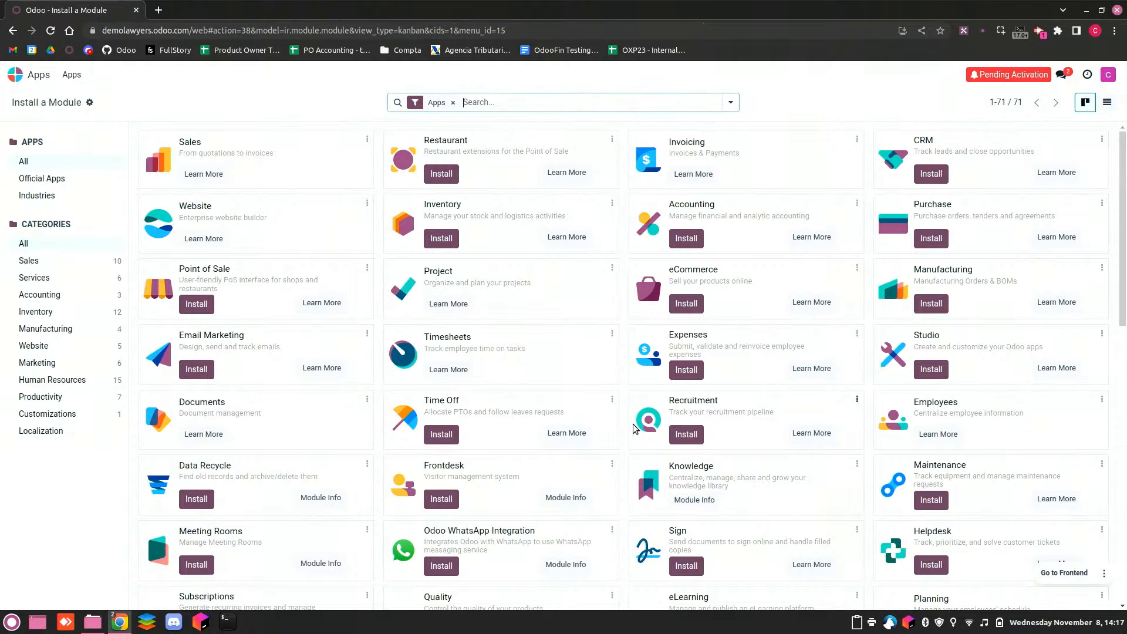
click(688, 239)
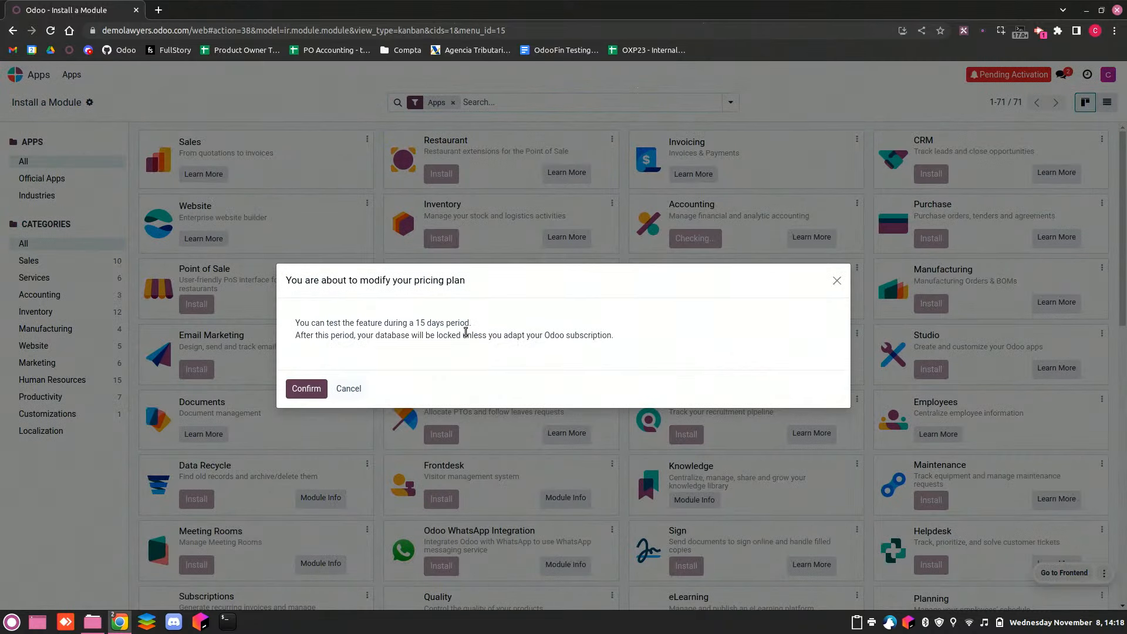
click(306, 389)
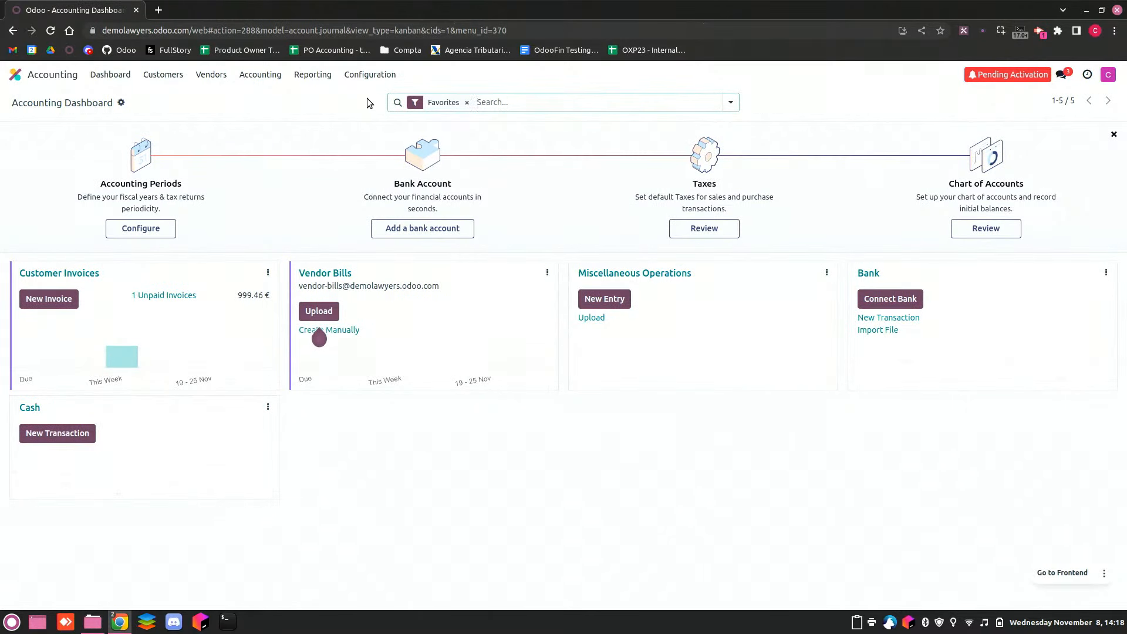
Open the Balance Sheet report in Accounting and review the asset and equity sections.
click(313, 74)
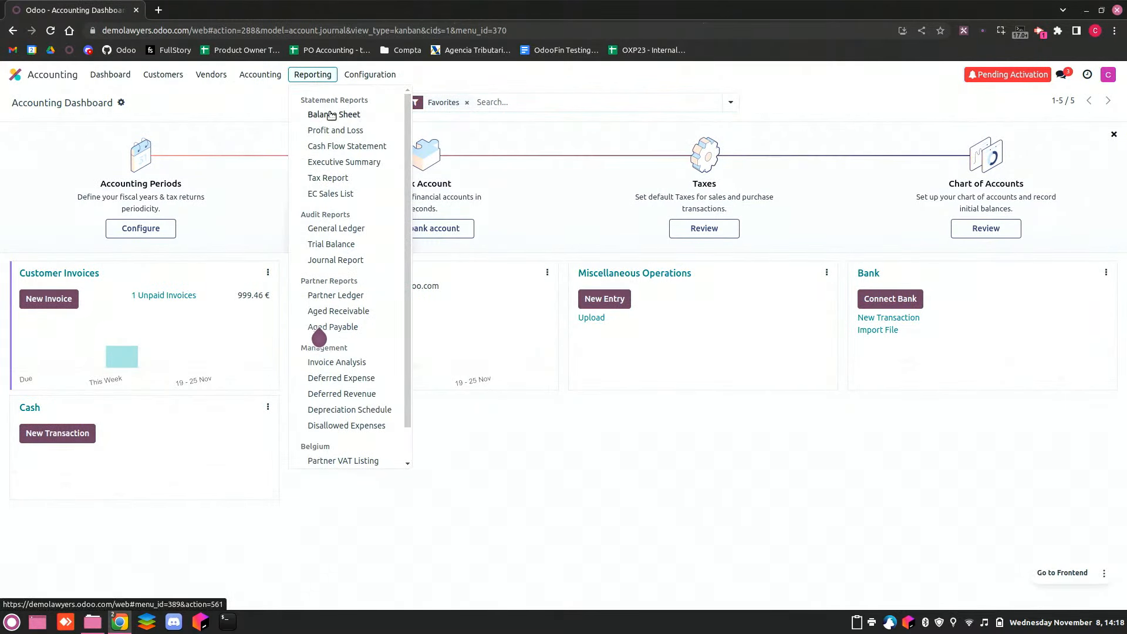
click(330, 117)
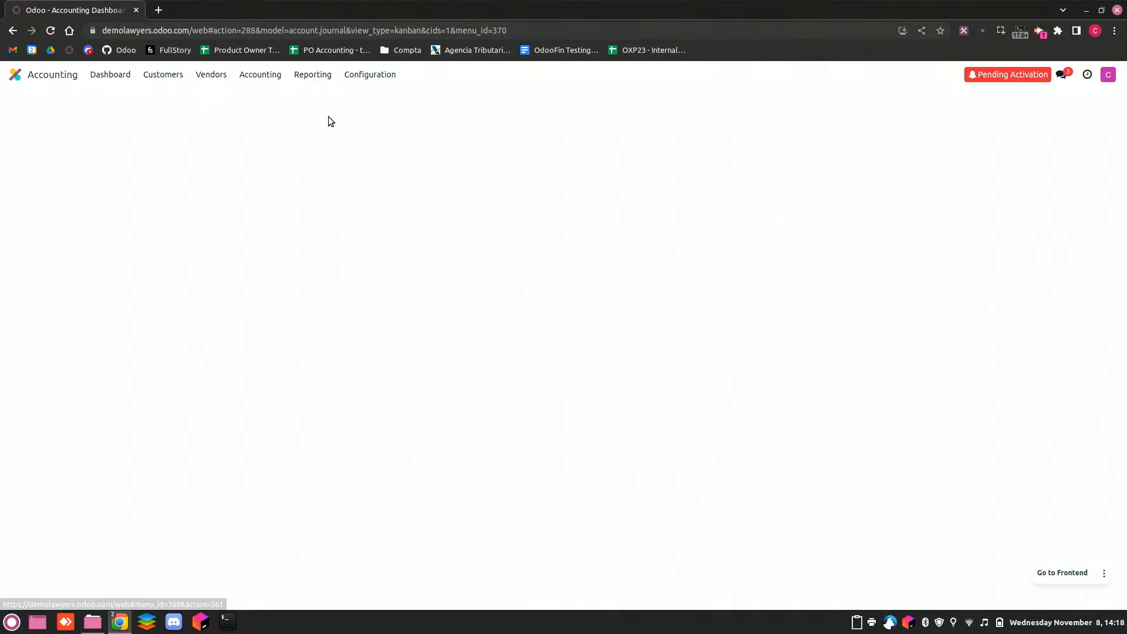
scroll(554, 404, down, 3)
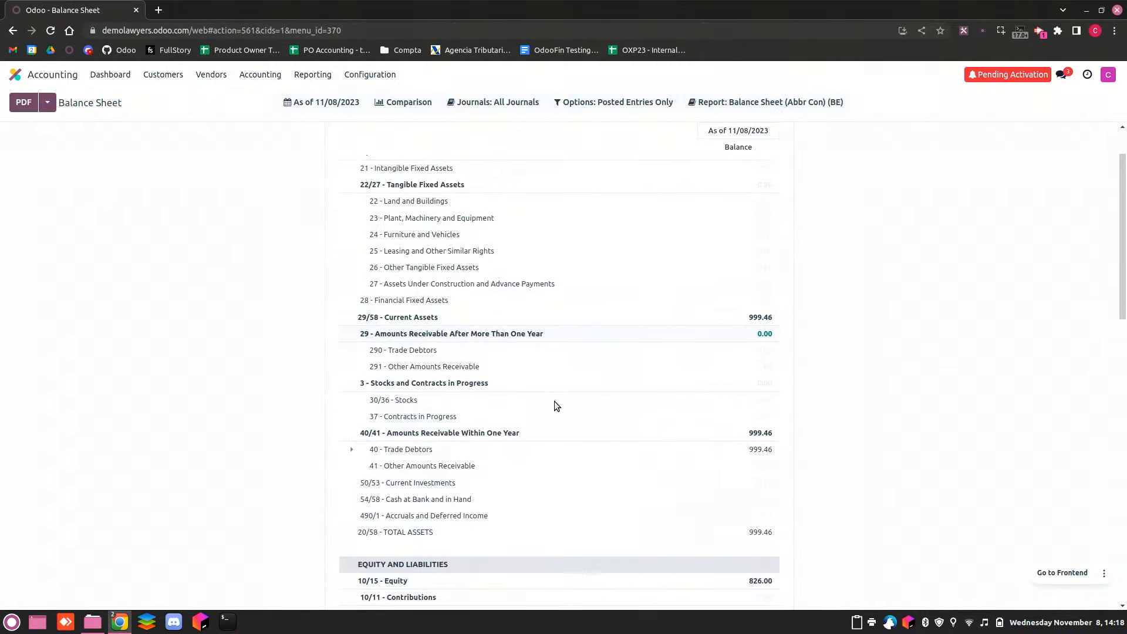